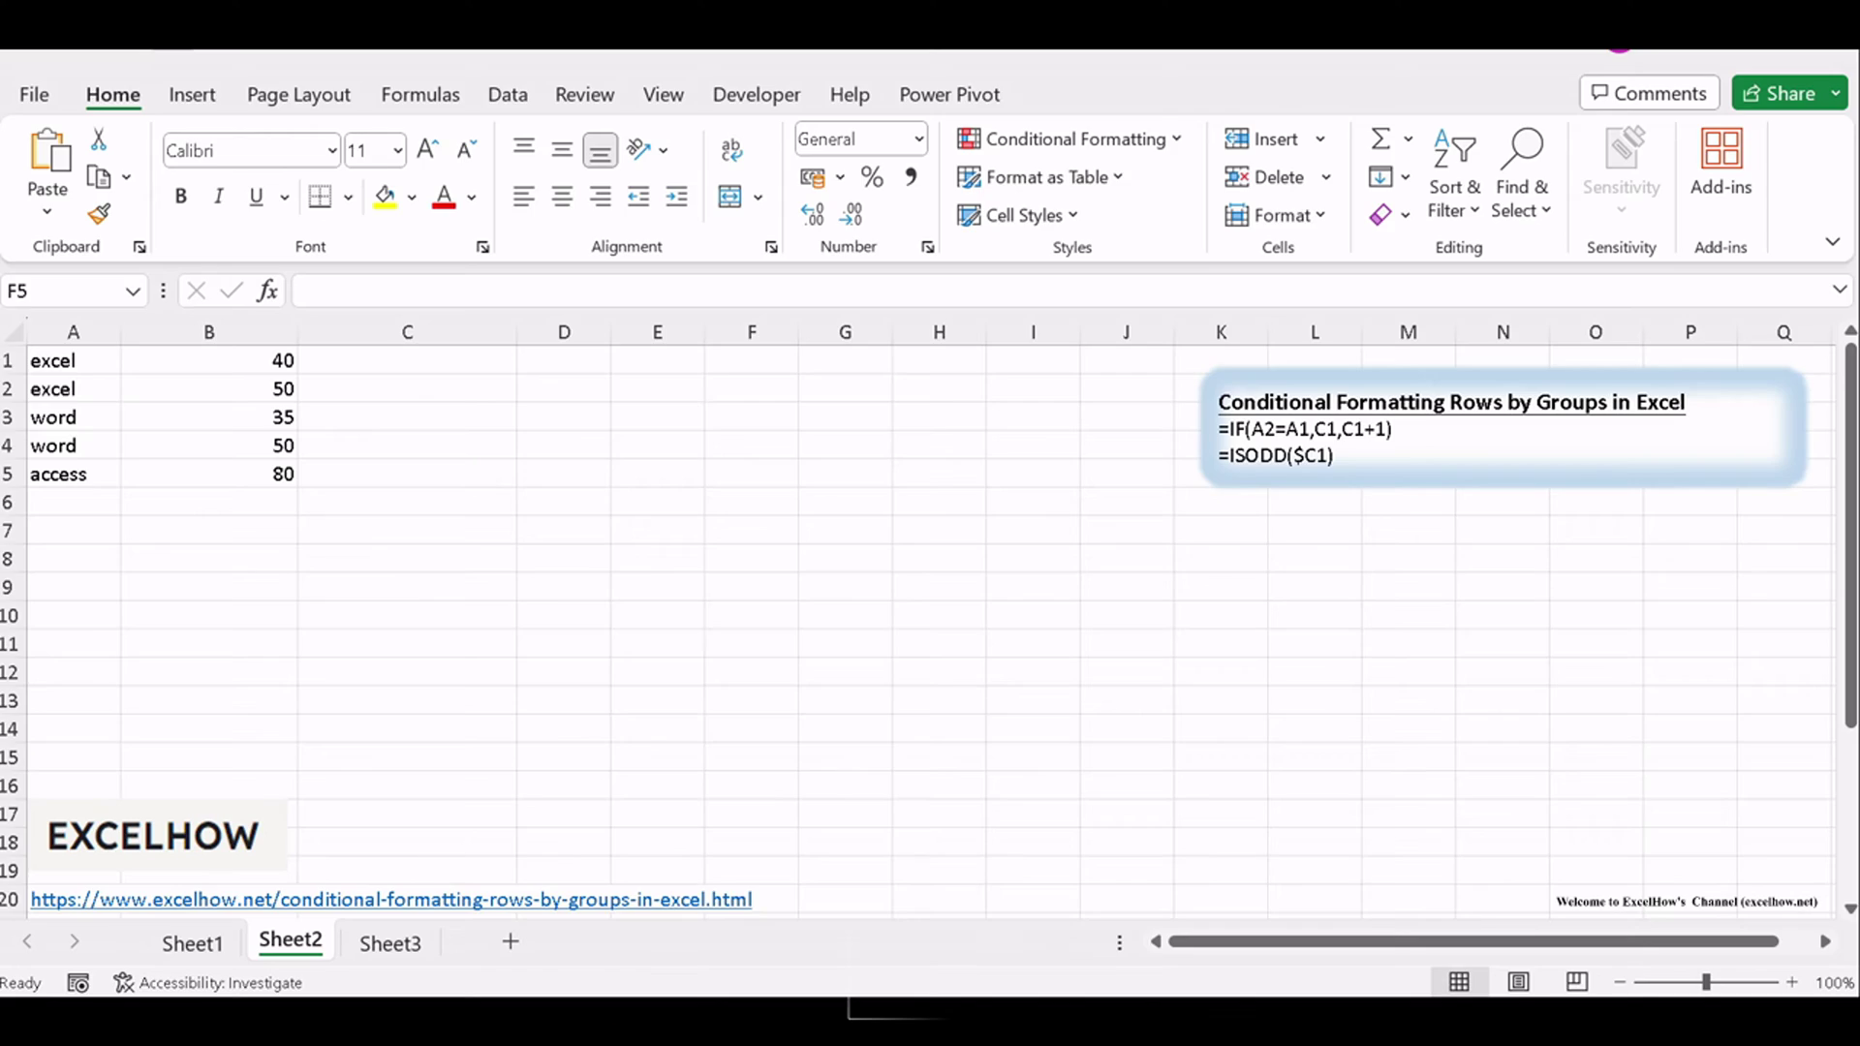
- Enter 1 in C1 and =IF(A2=A1,C1,C1+1) in C2, filled down to C5
left_click(742, 532)
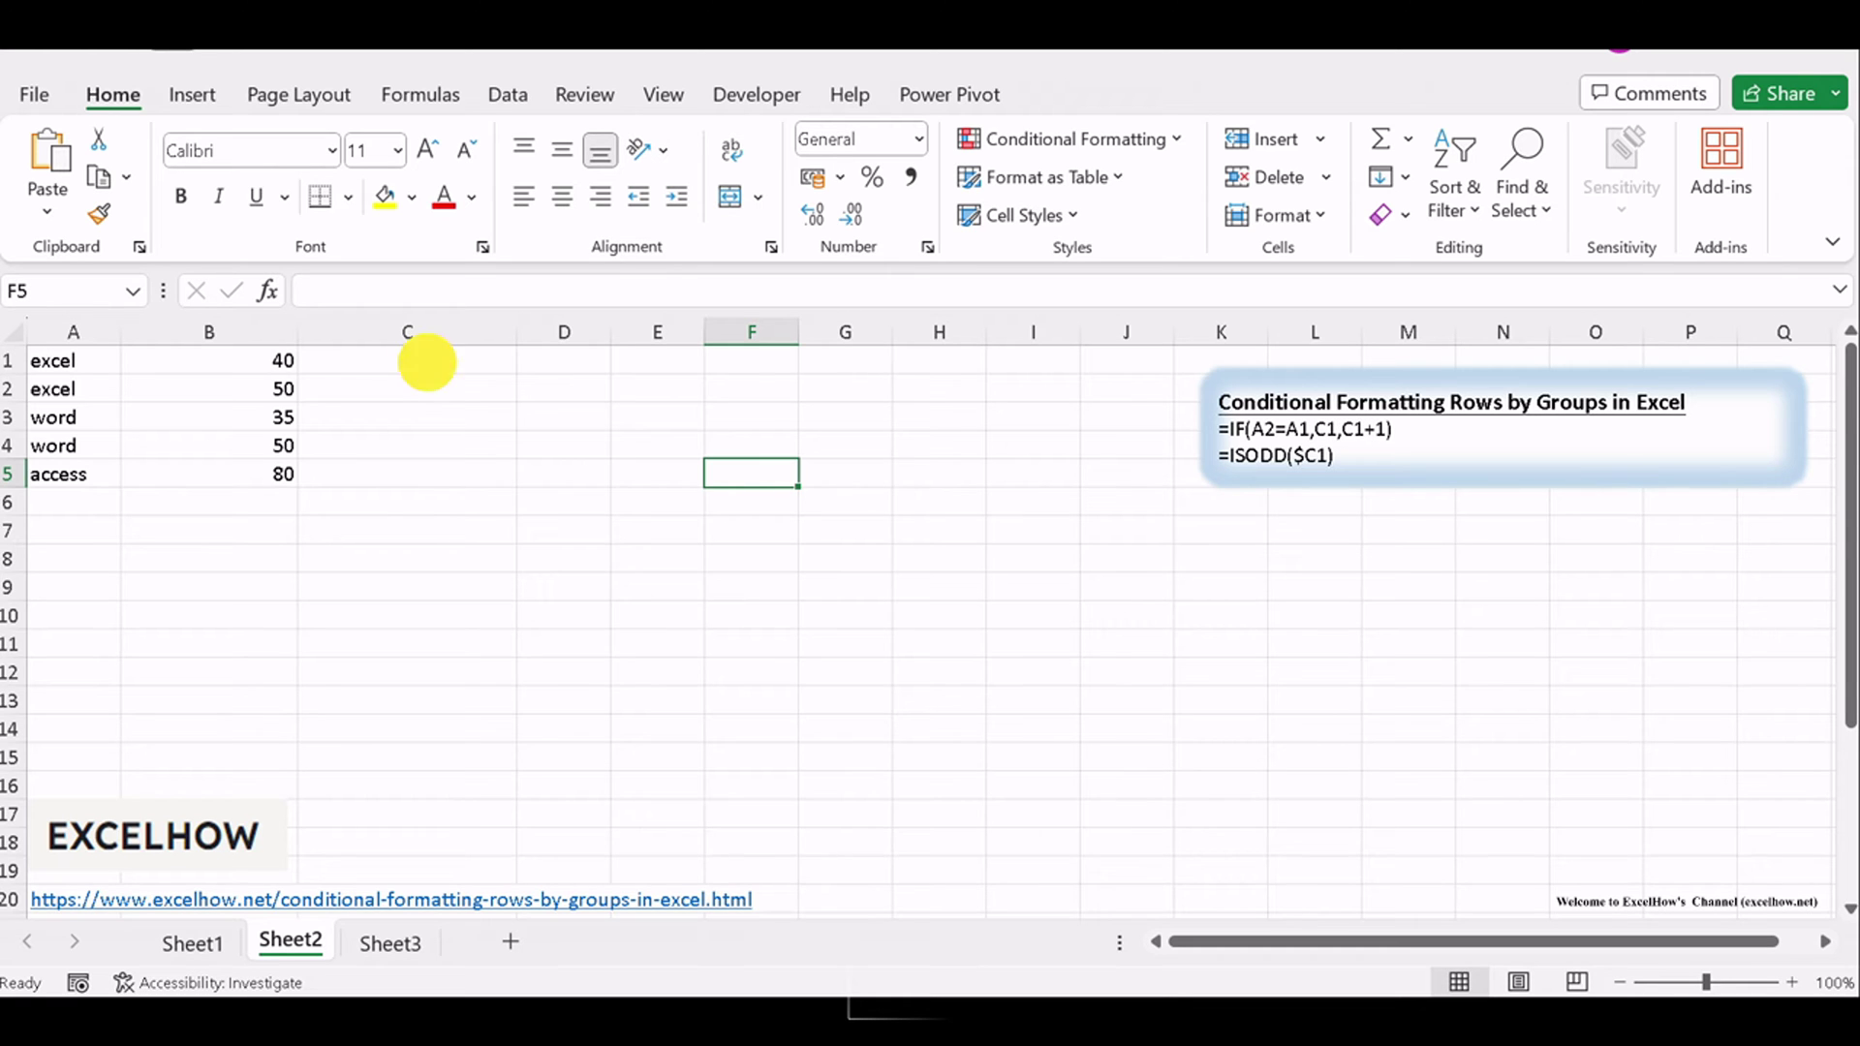
left_click(419, 362)
double_click(407, 361)
type("1")
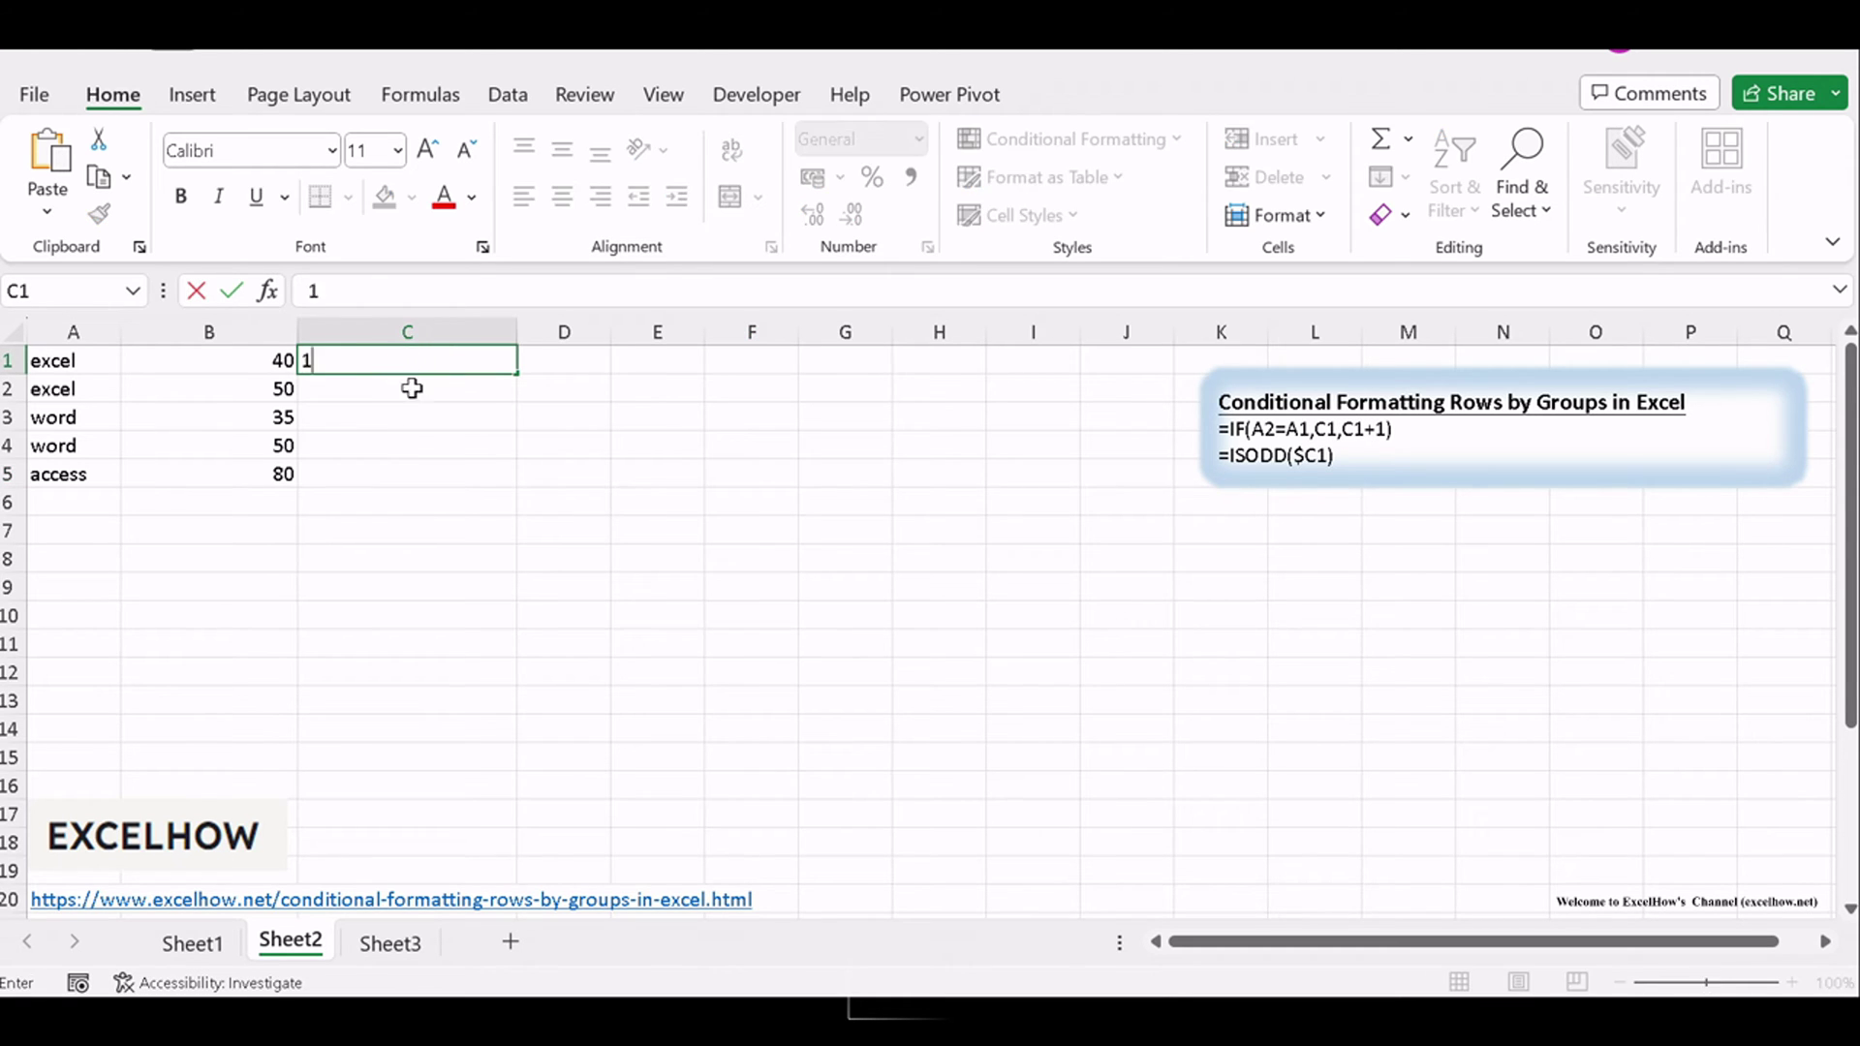
key("Return")
type("=IF(A2=A1,C1,C1+1)")
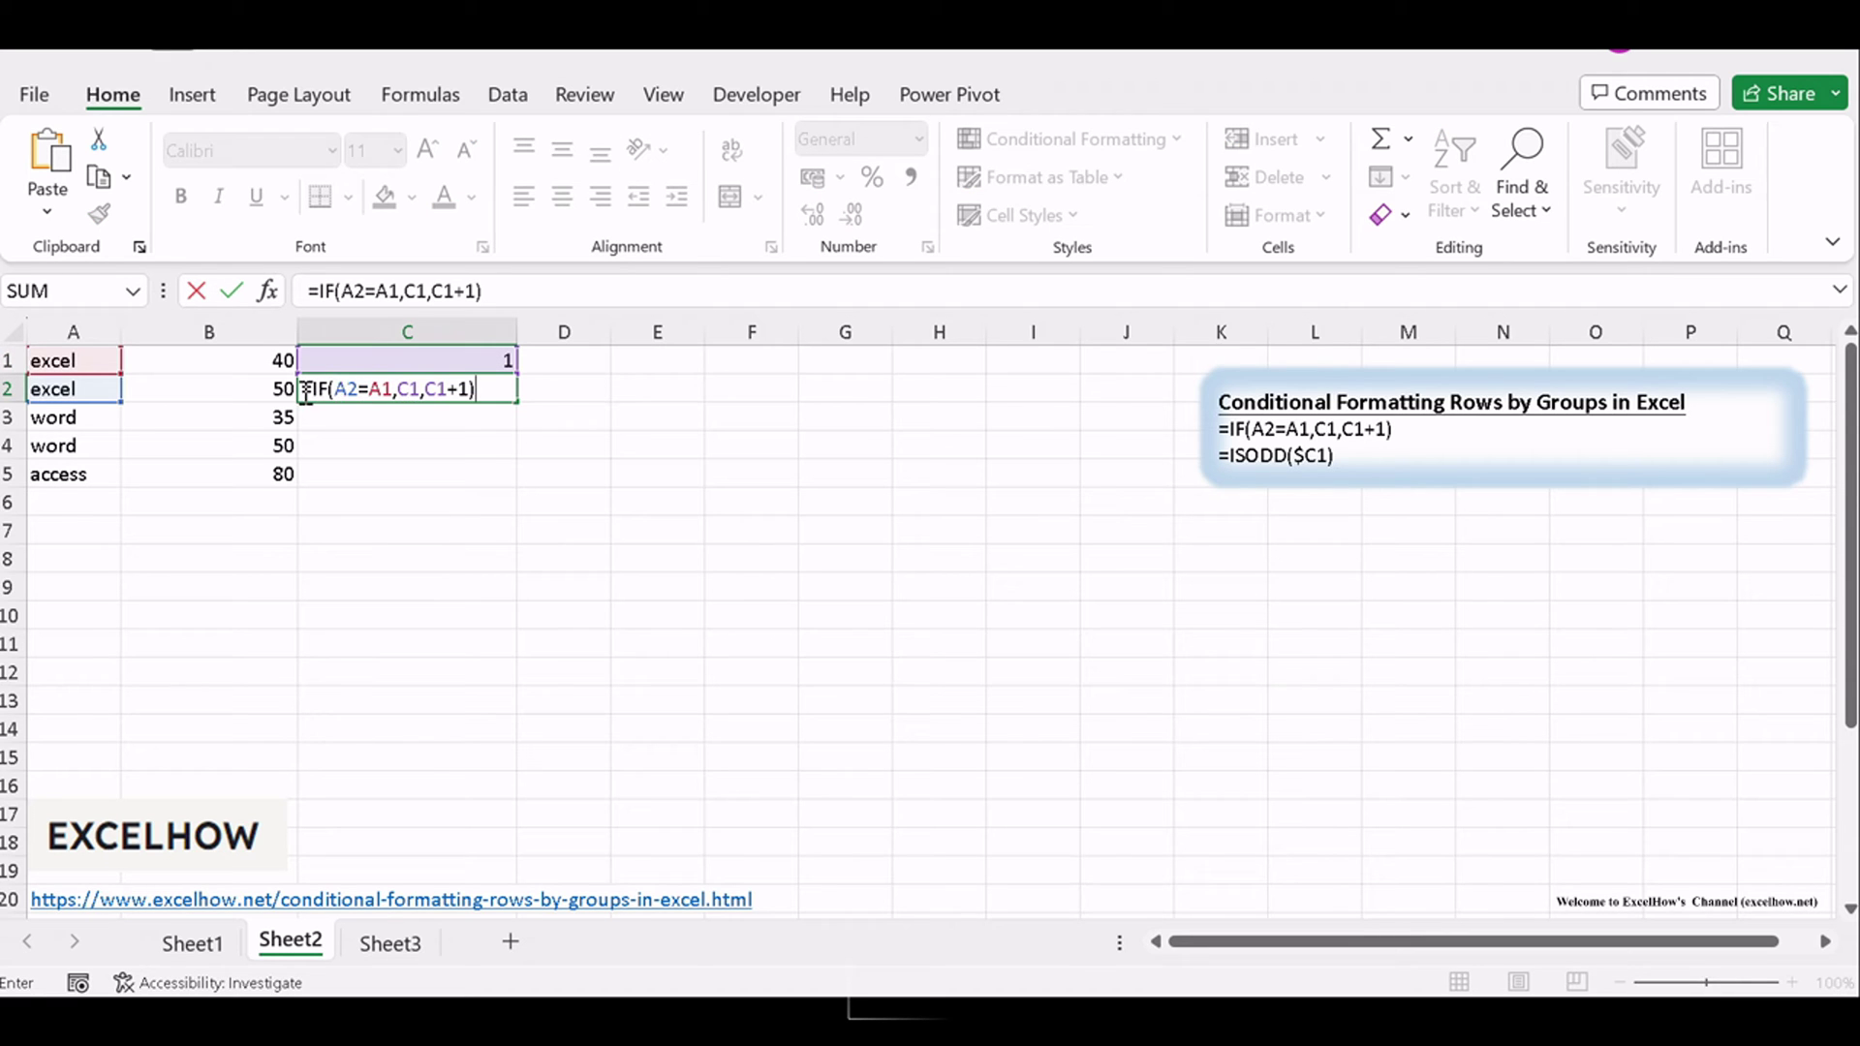
key("Return")
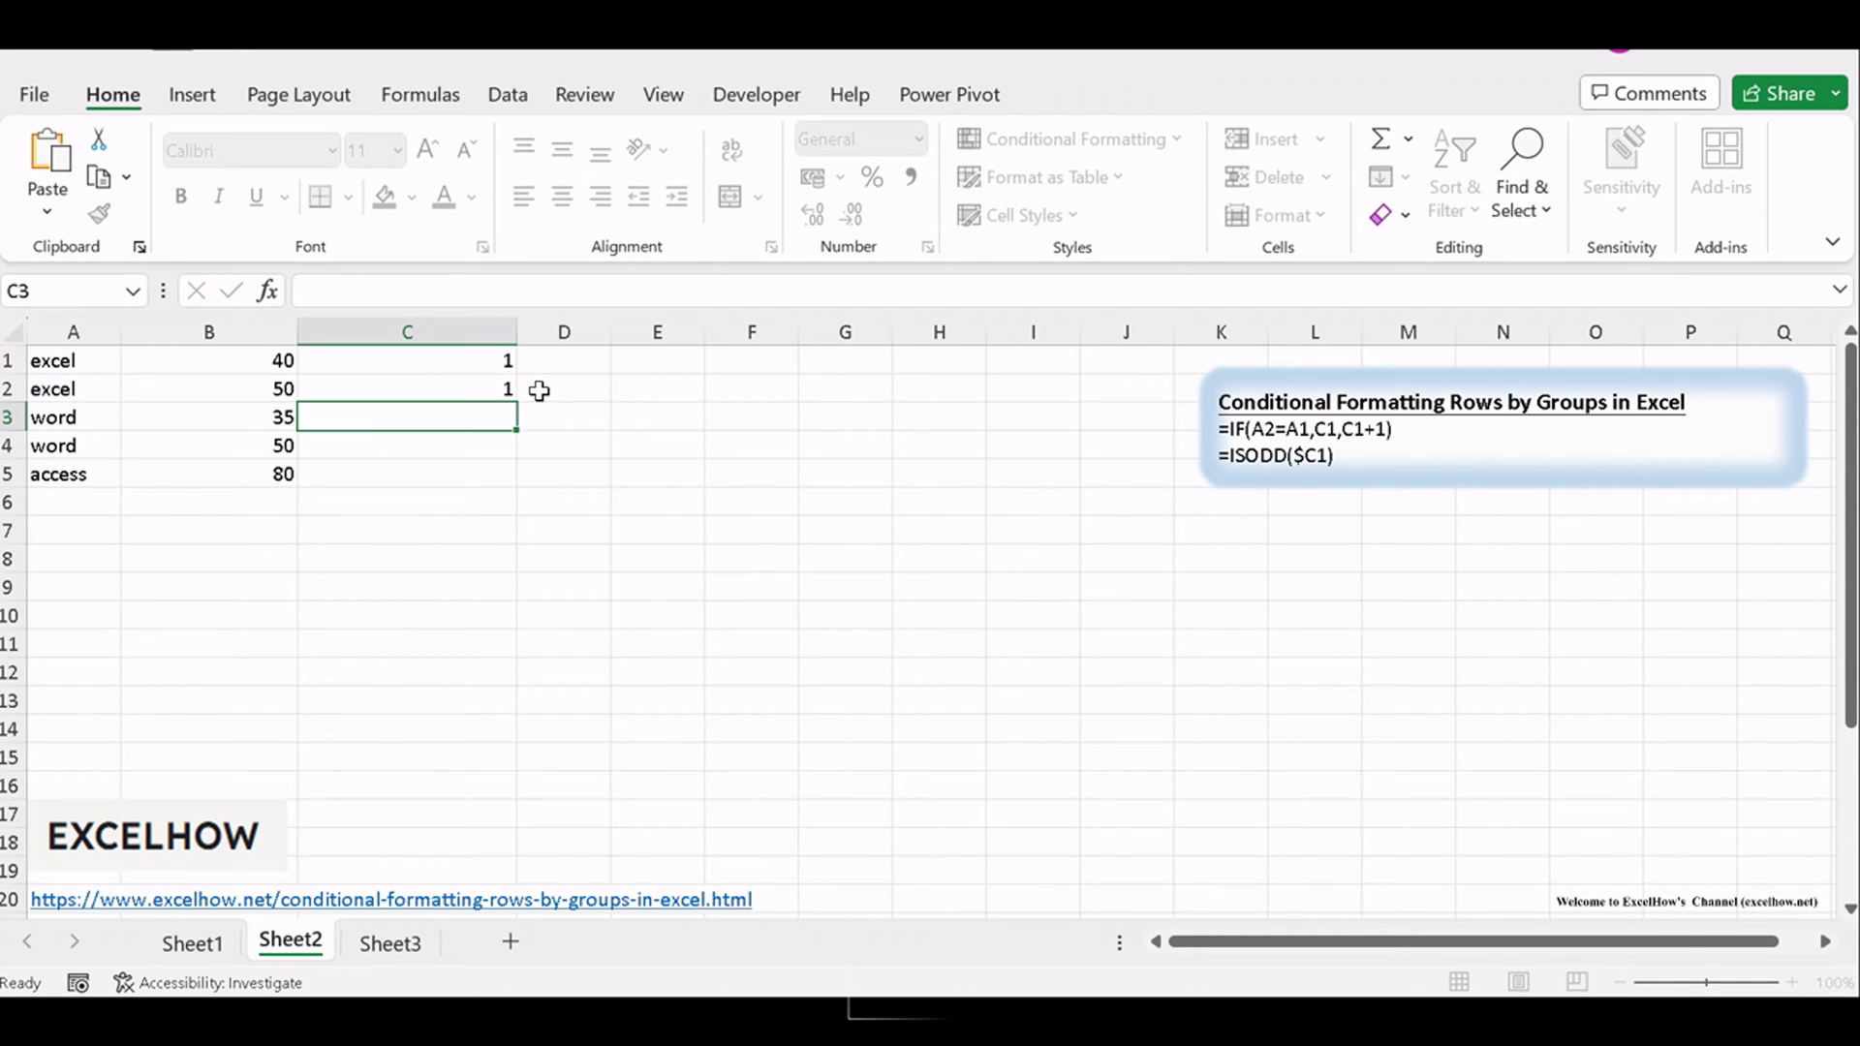
left_click(491, 391)
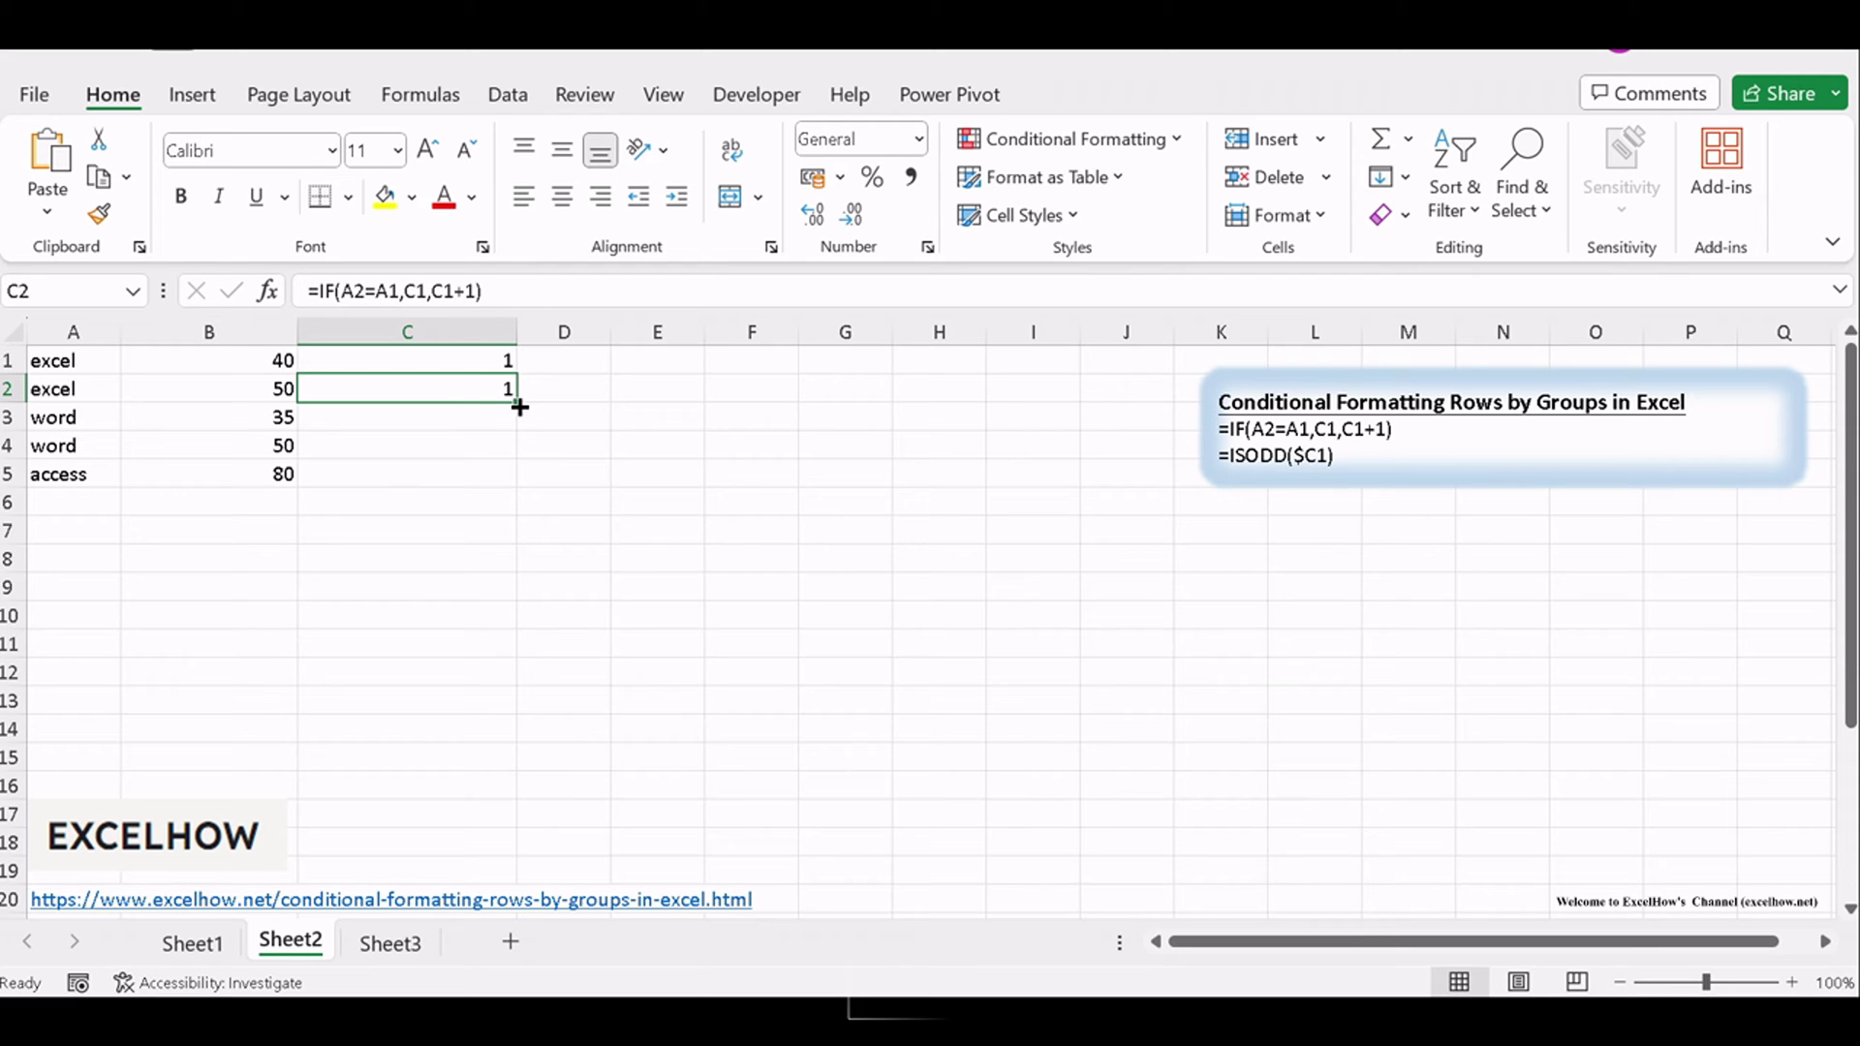
left_click_drag(519, 408, 500, 478)
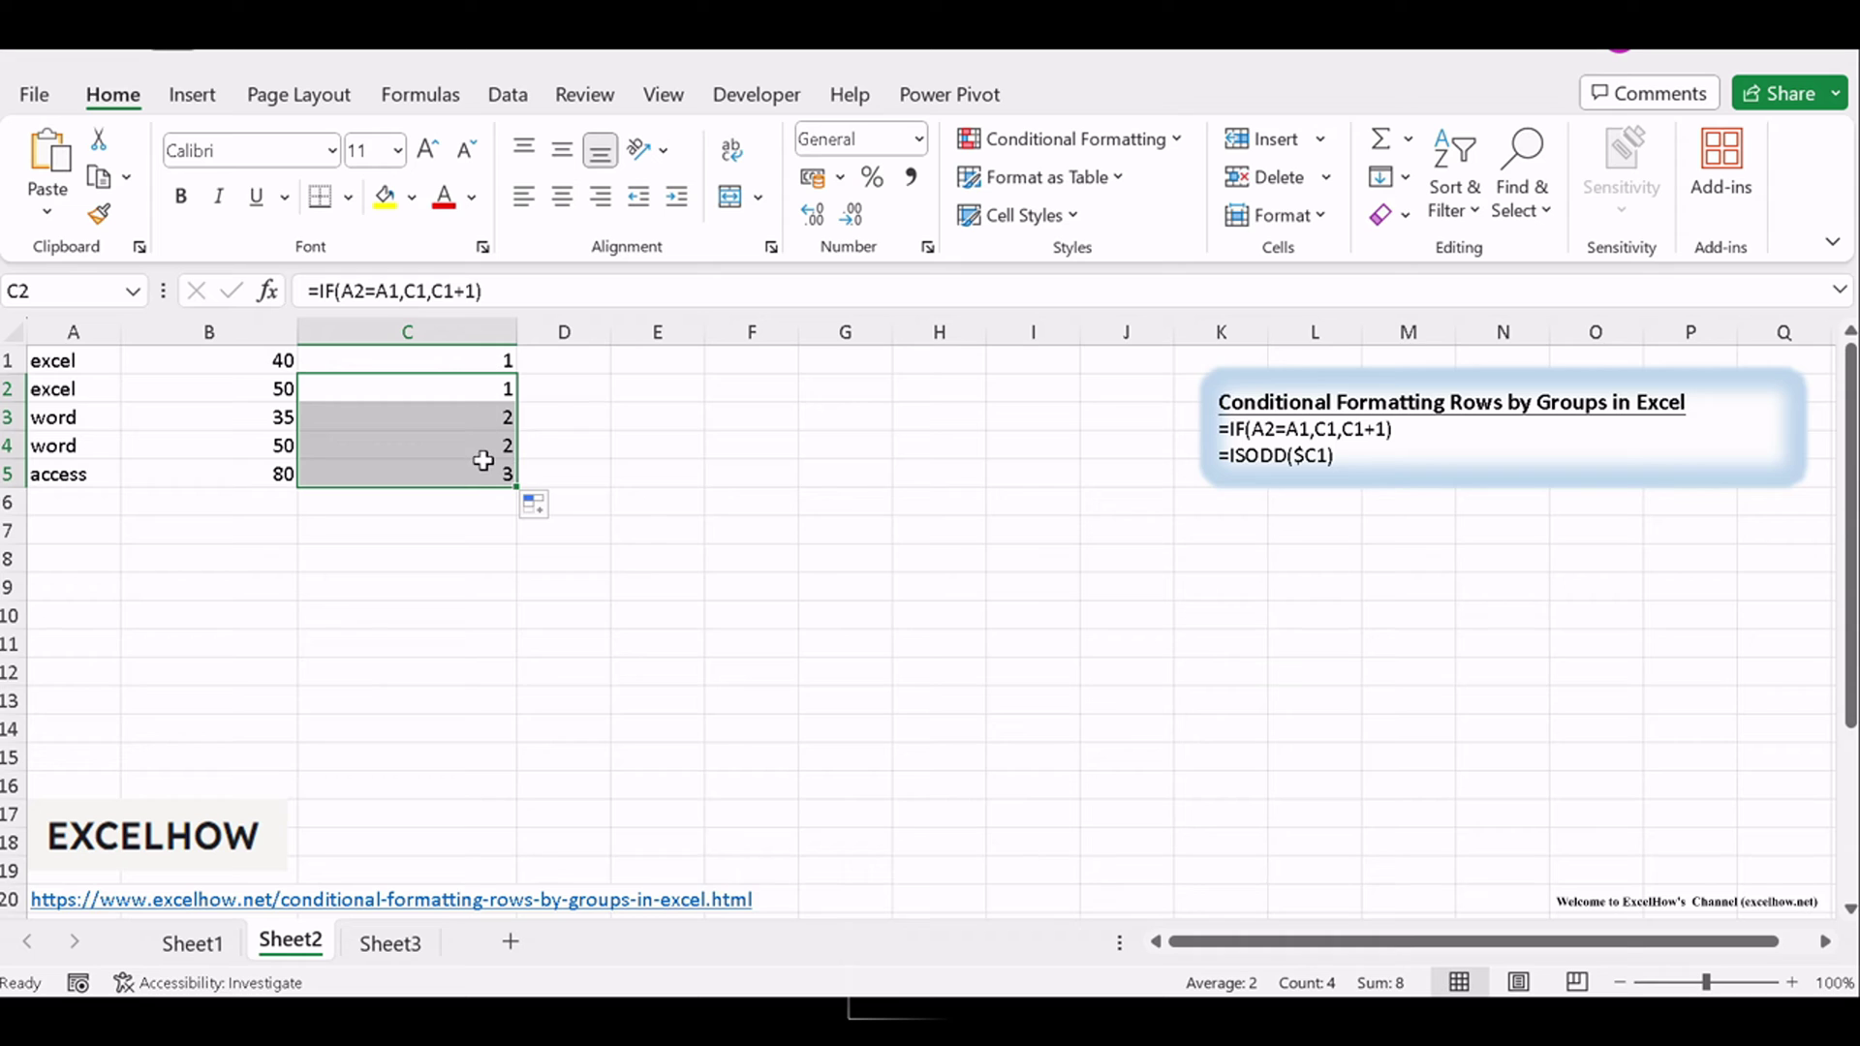
- Select A1:C5 and open Conditional Formatting's New Formatting Rule dialog
left_click(623, 586)
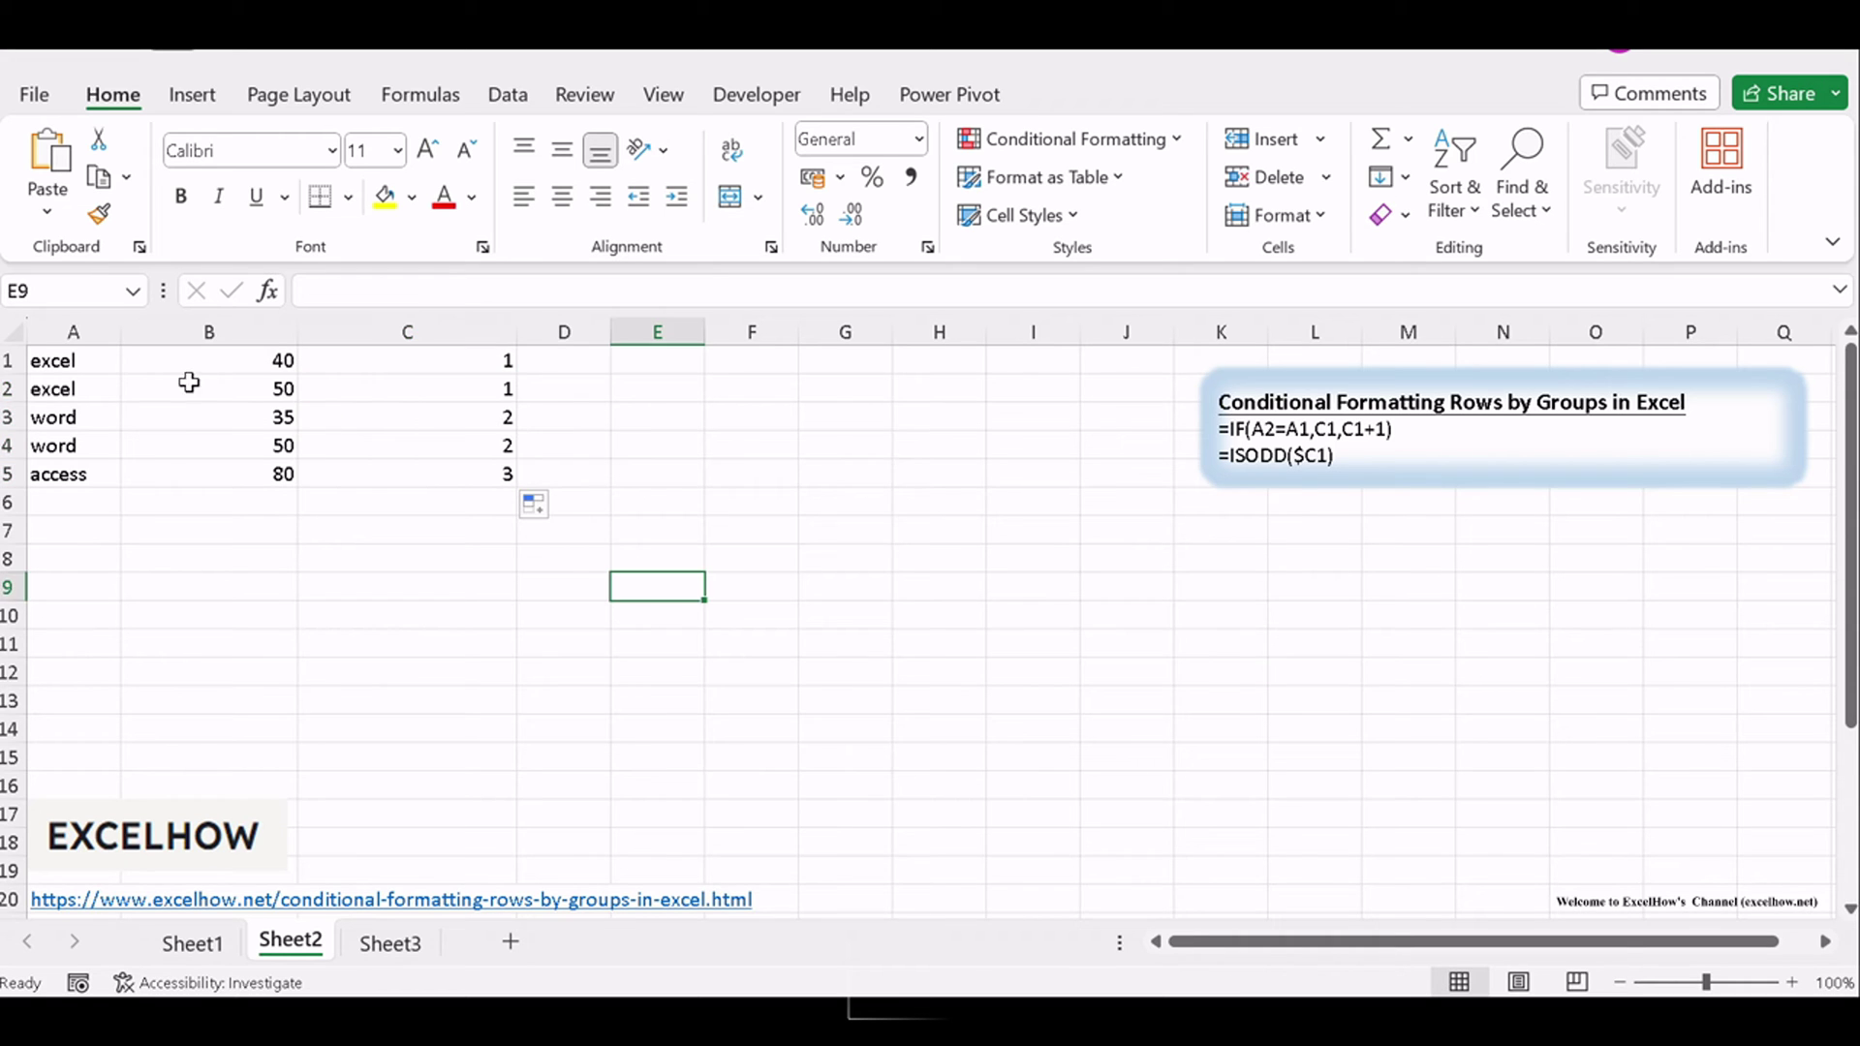
left_click_drag(71, 359, 448, 474)
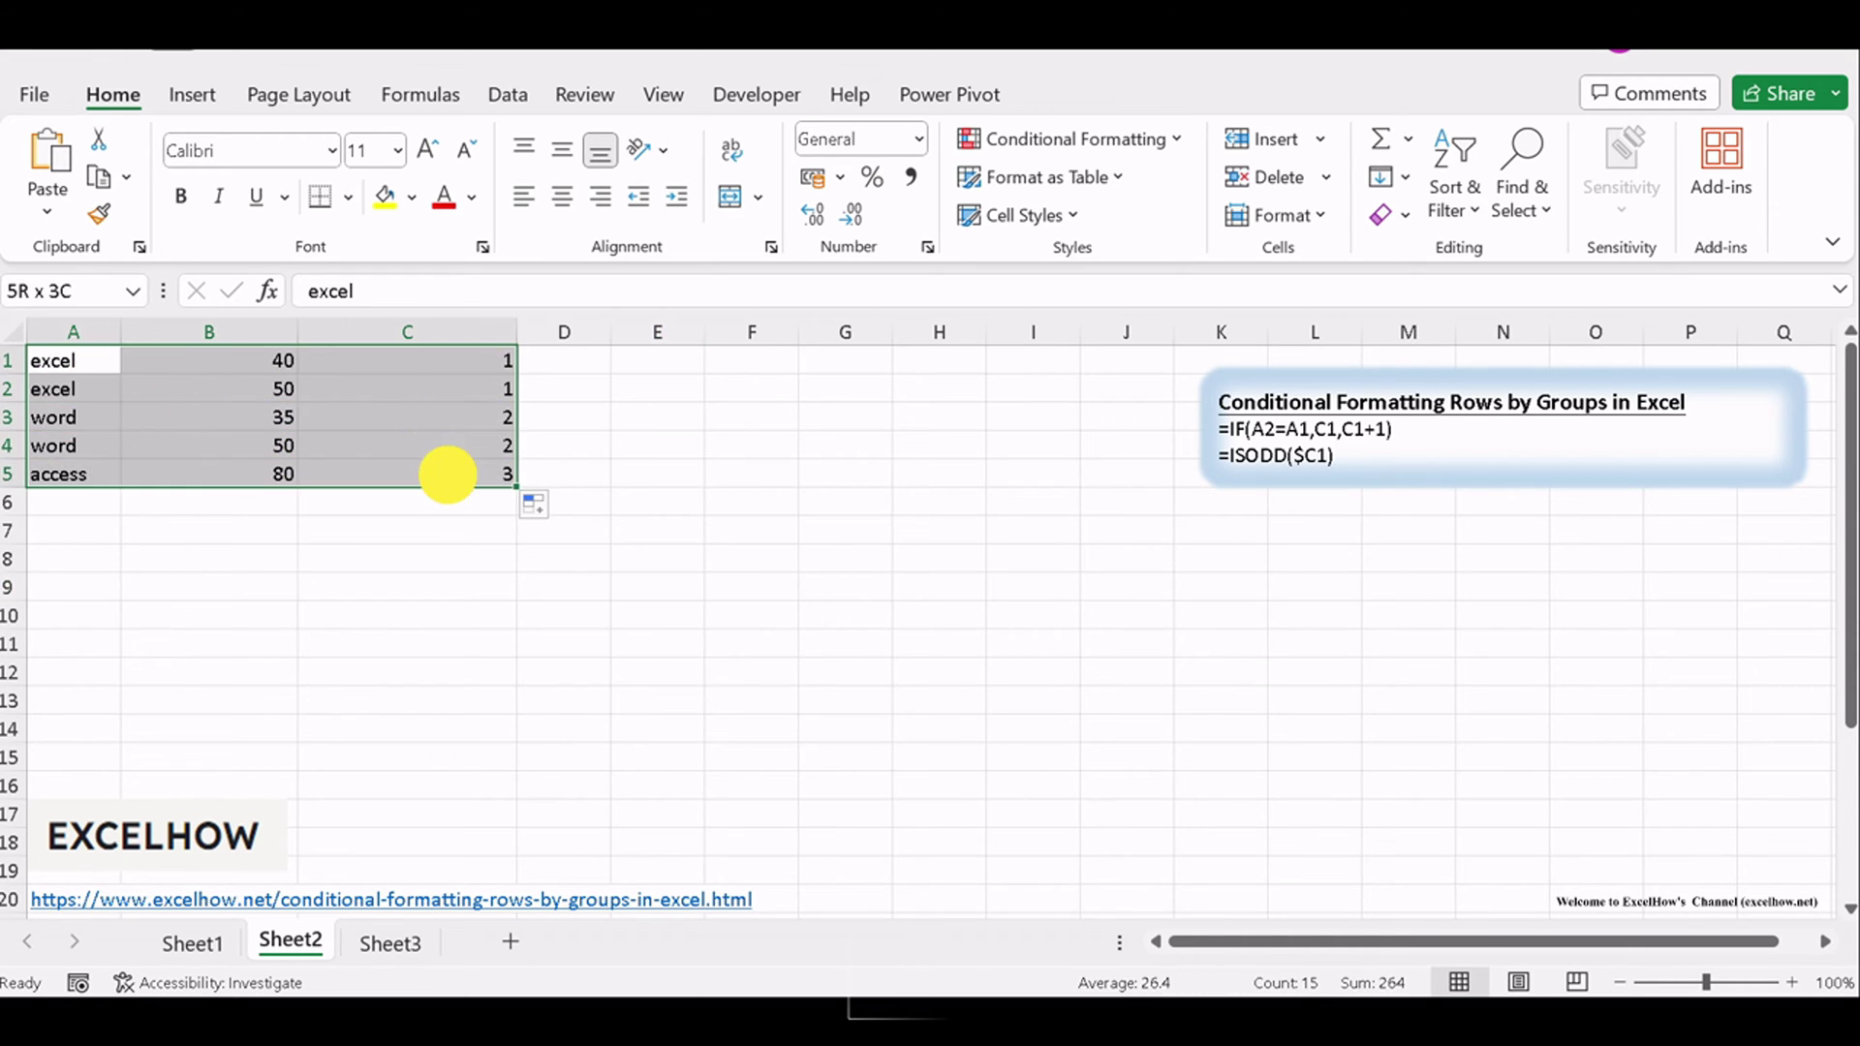
left_click(113, 93)
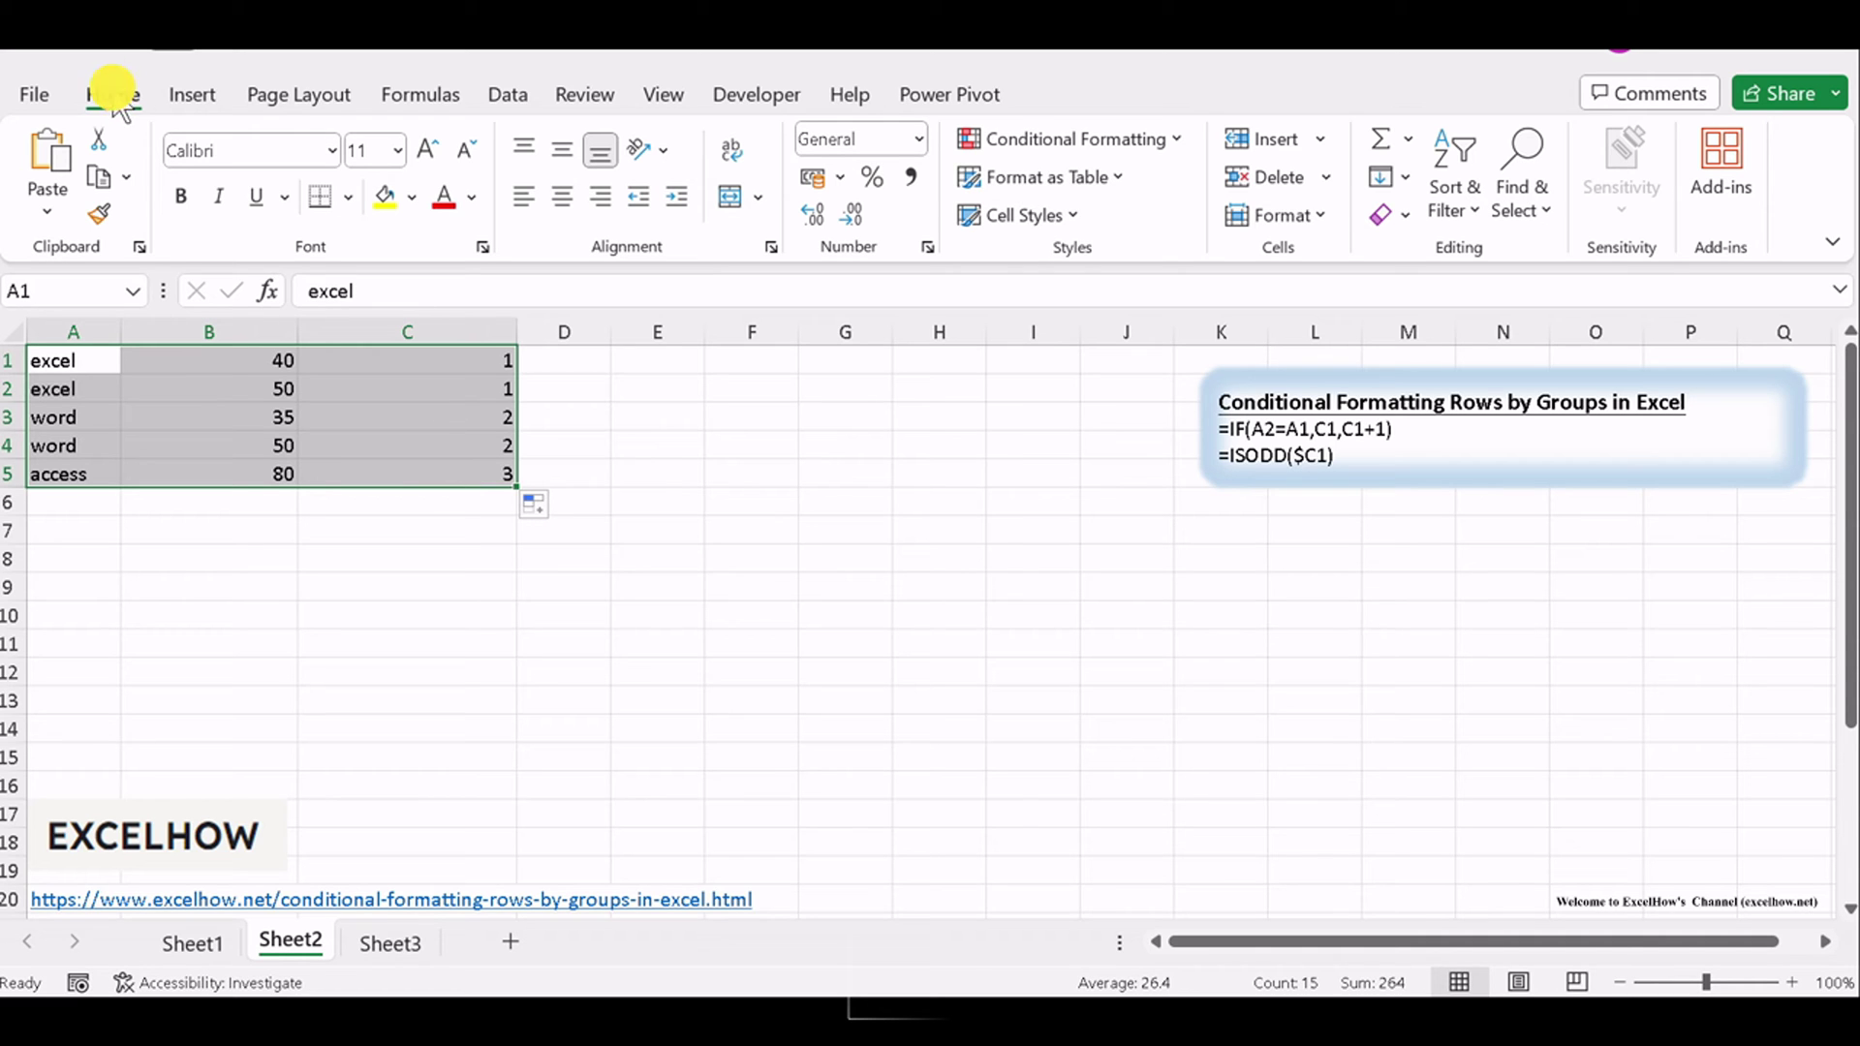
left_click(1148, 145)
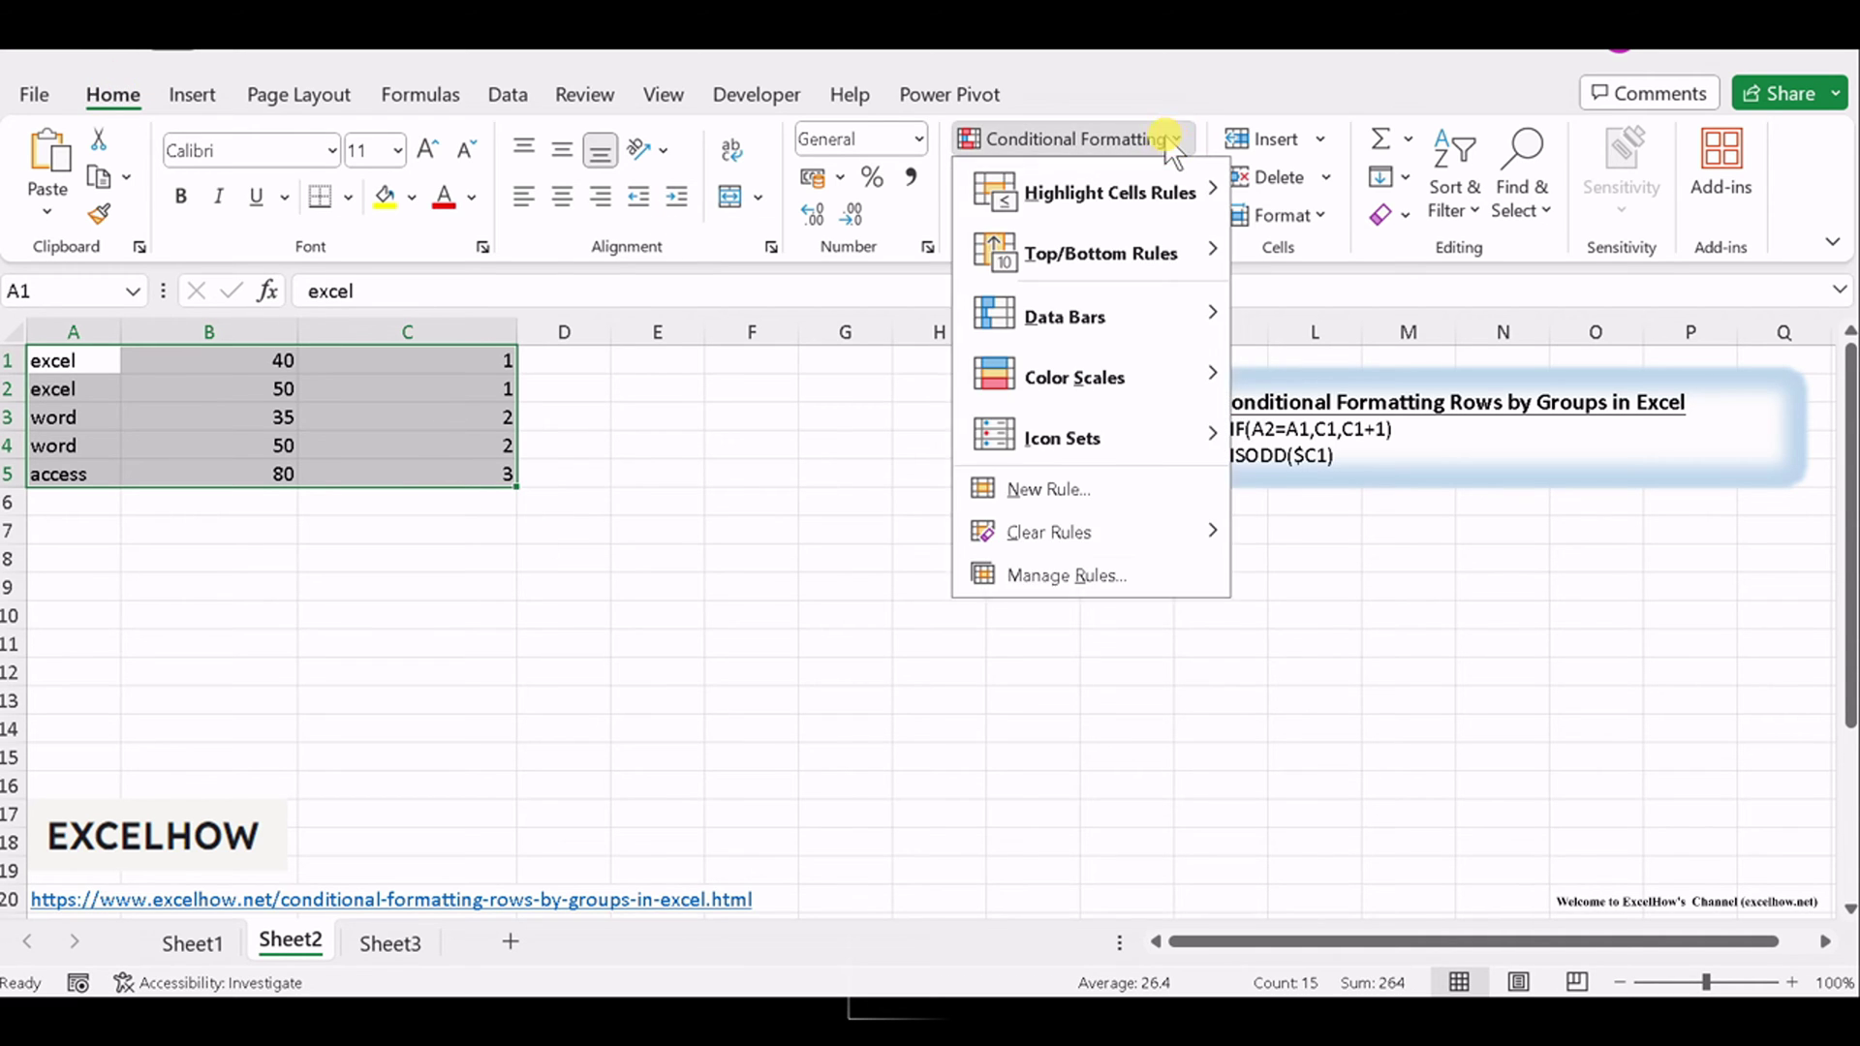
left_click(1051, 491)
mouse_move(1056, 291)
left_mouse_down()
mouse_move(746, 300)
mouse_move(803, 292)
left_mouse_up()
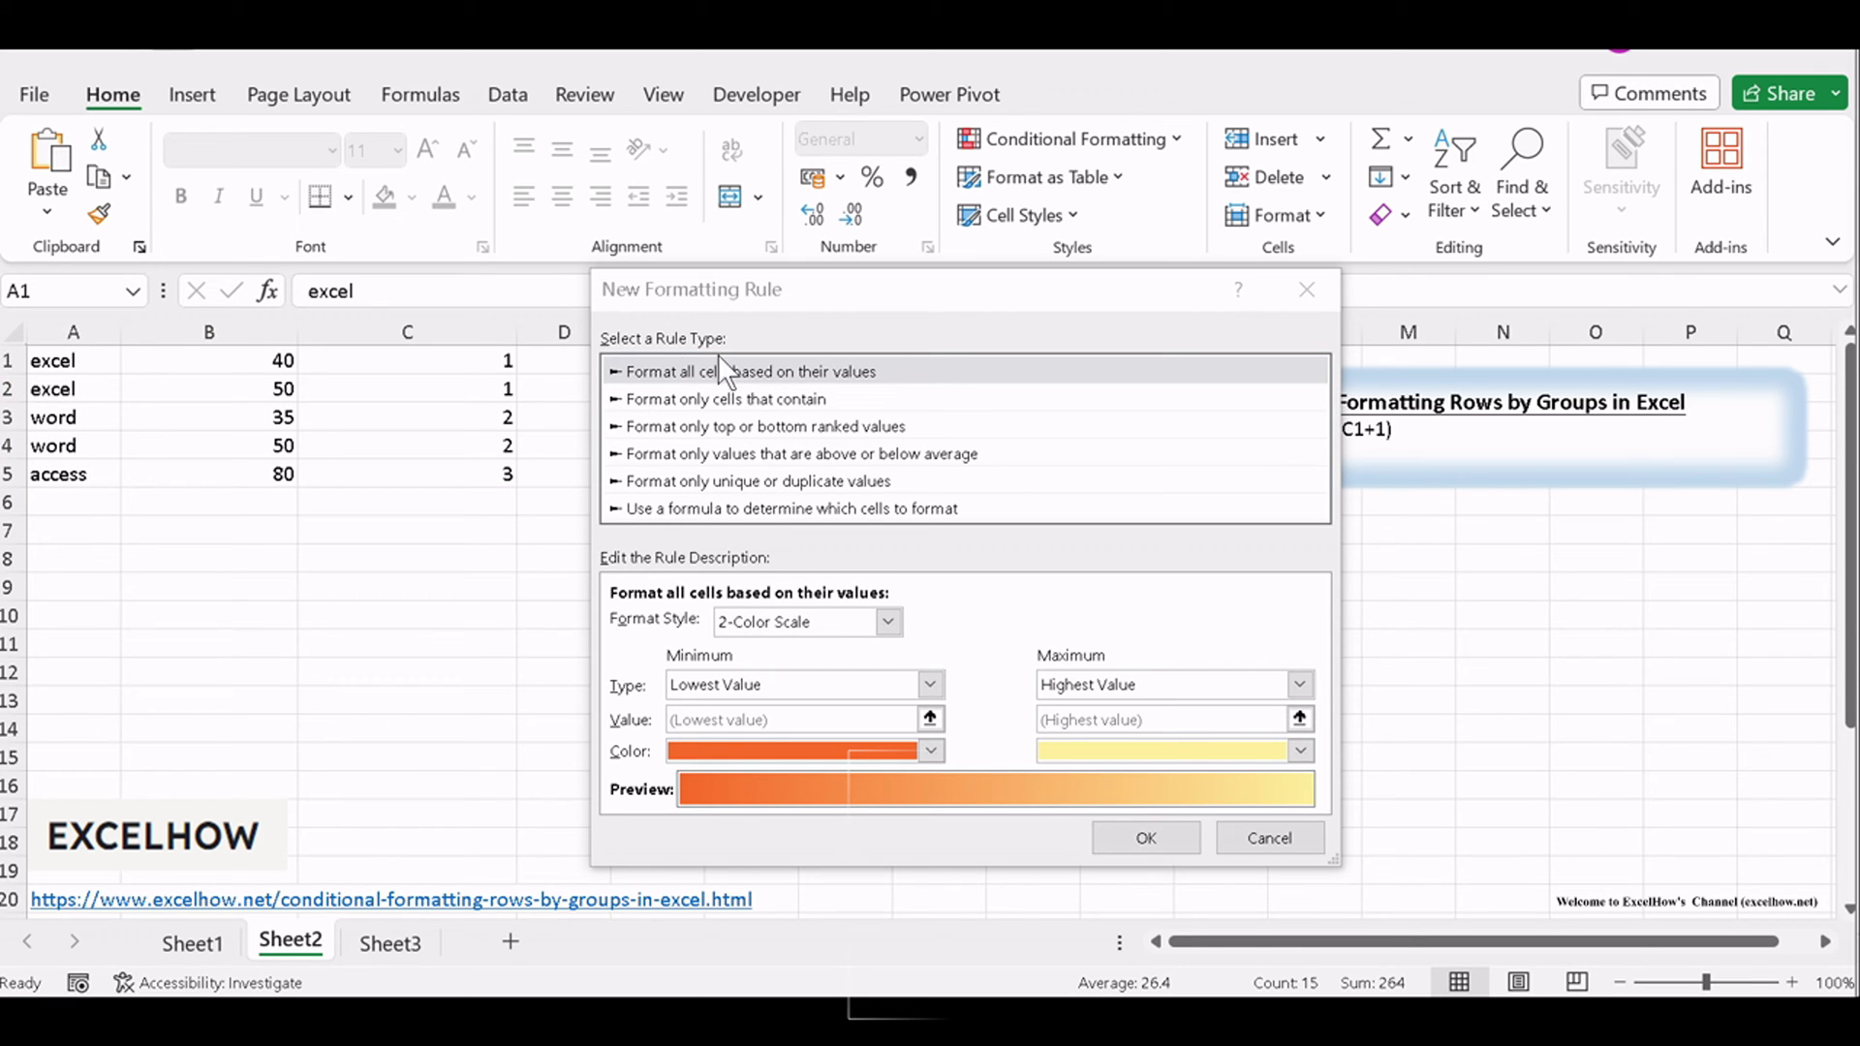
left_click(654, 298)
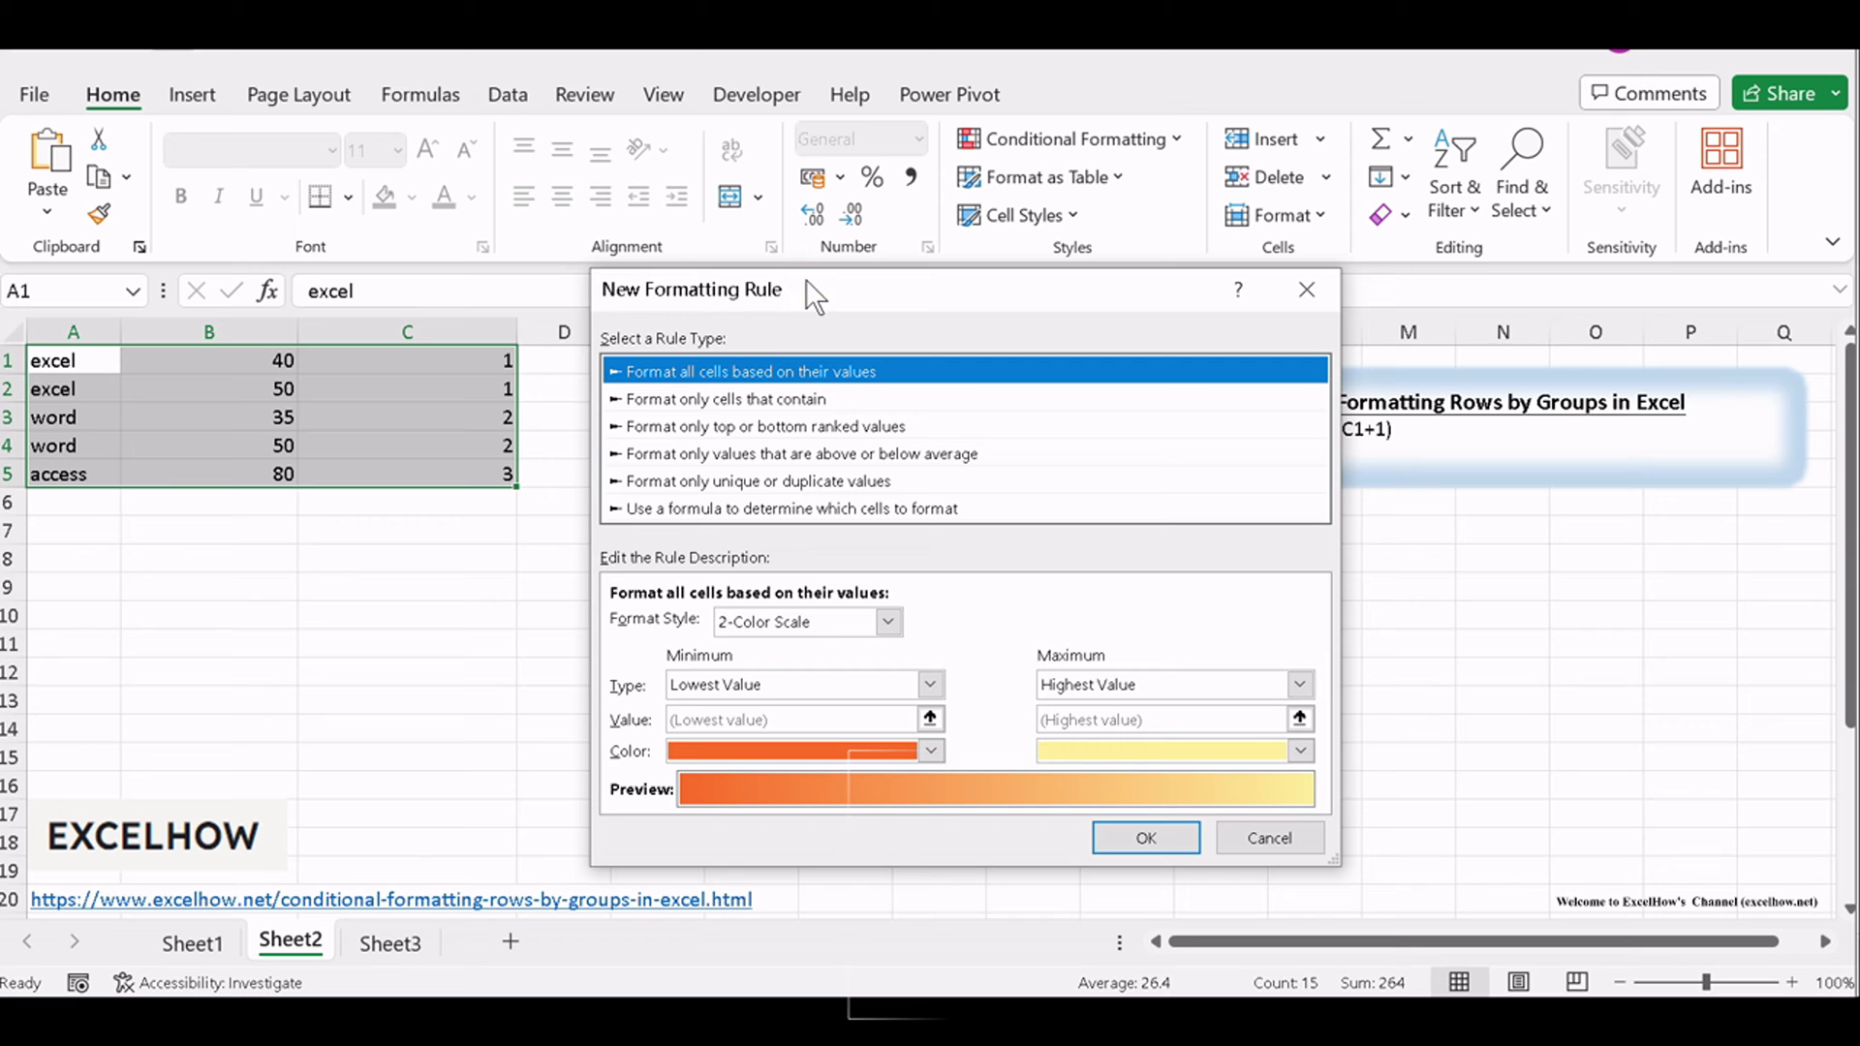
- Switch the rule type to 'Use a formula' and enter =ISODD($C1)
left_click(646, 512)
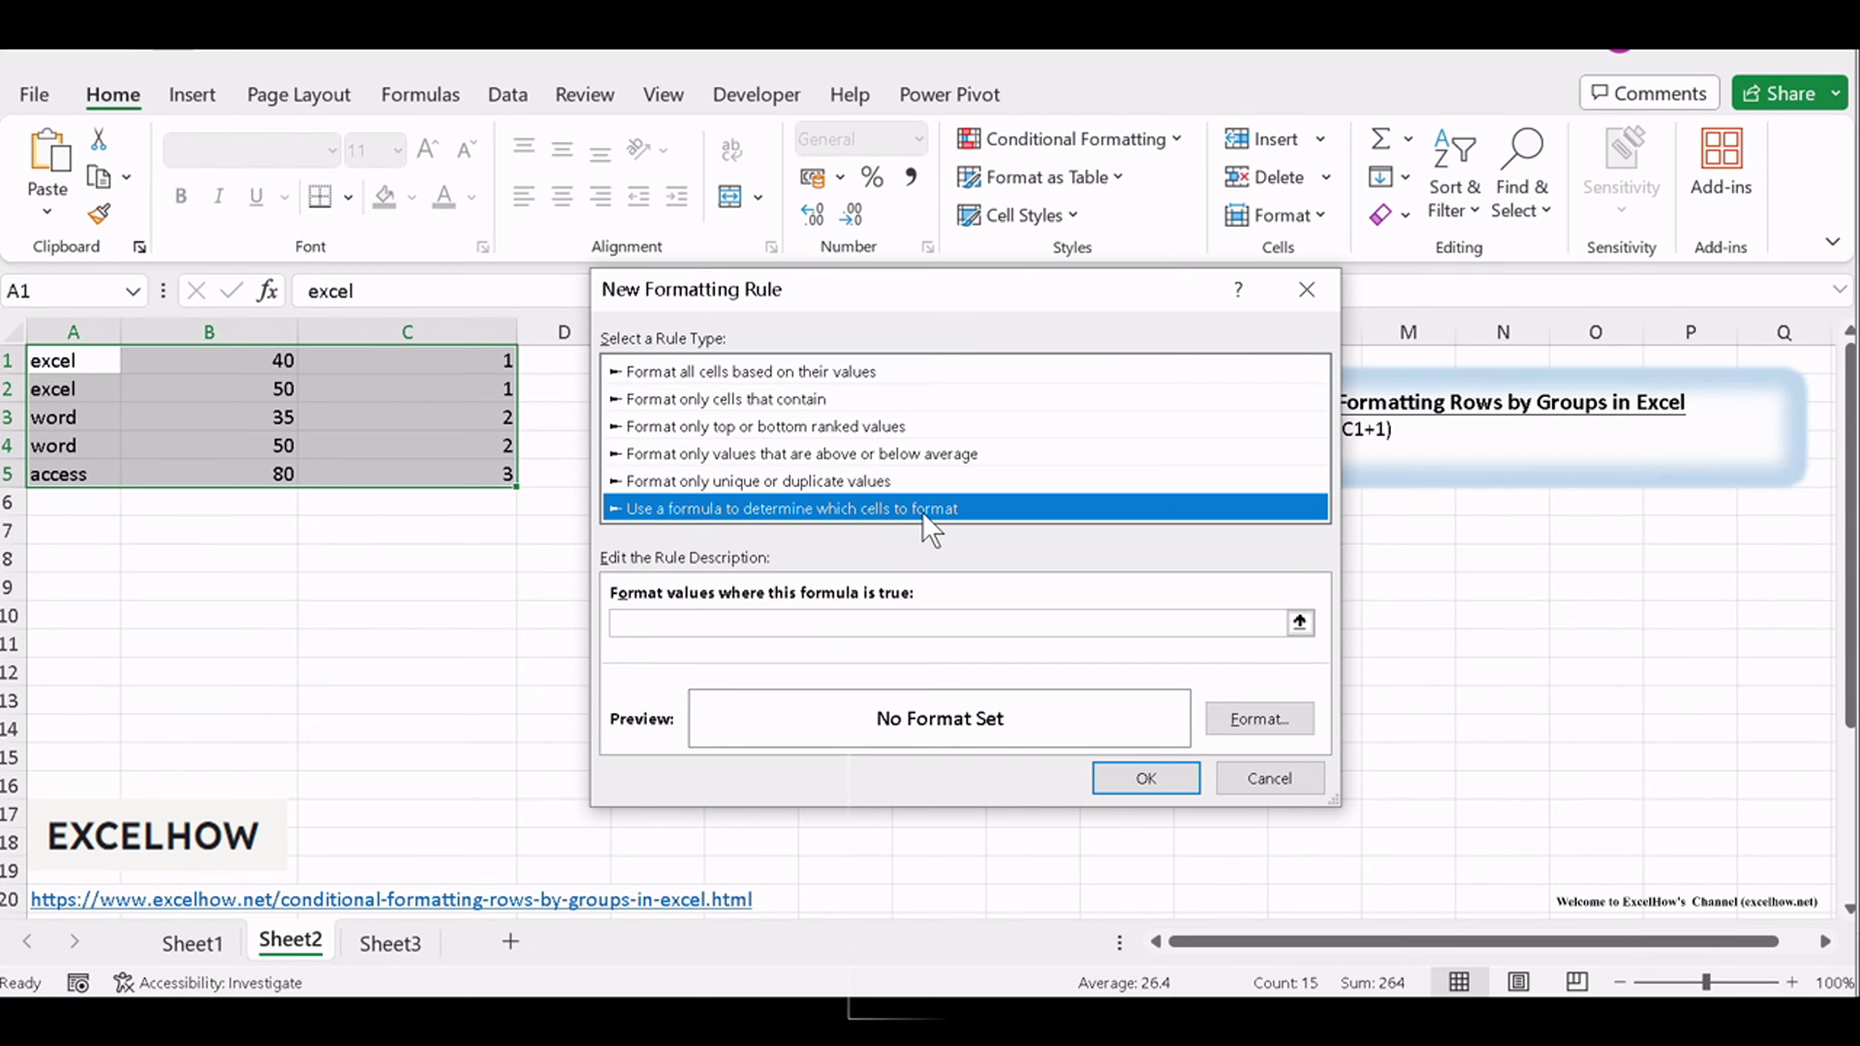
left_click(662, 623)
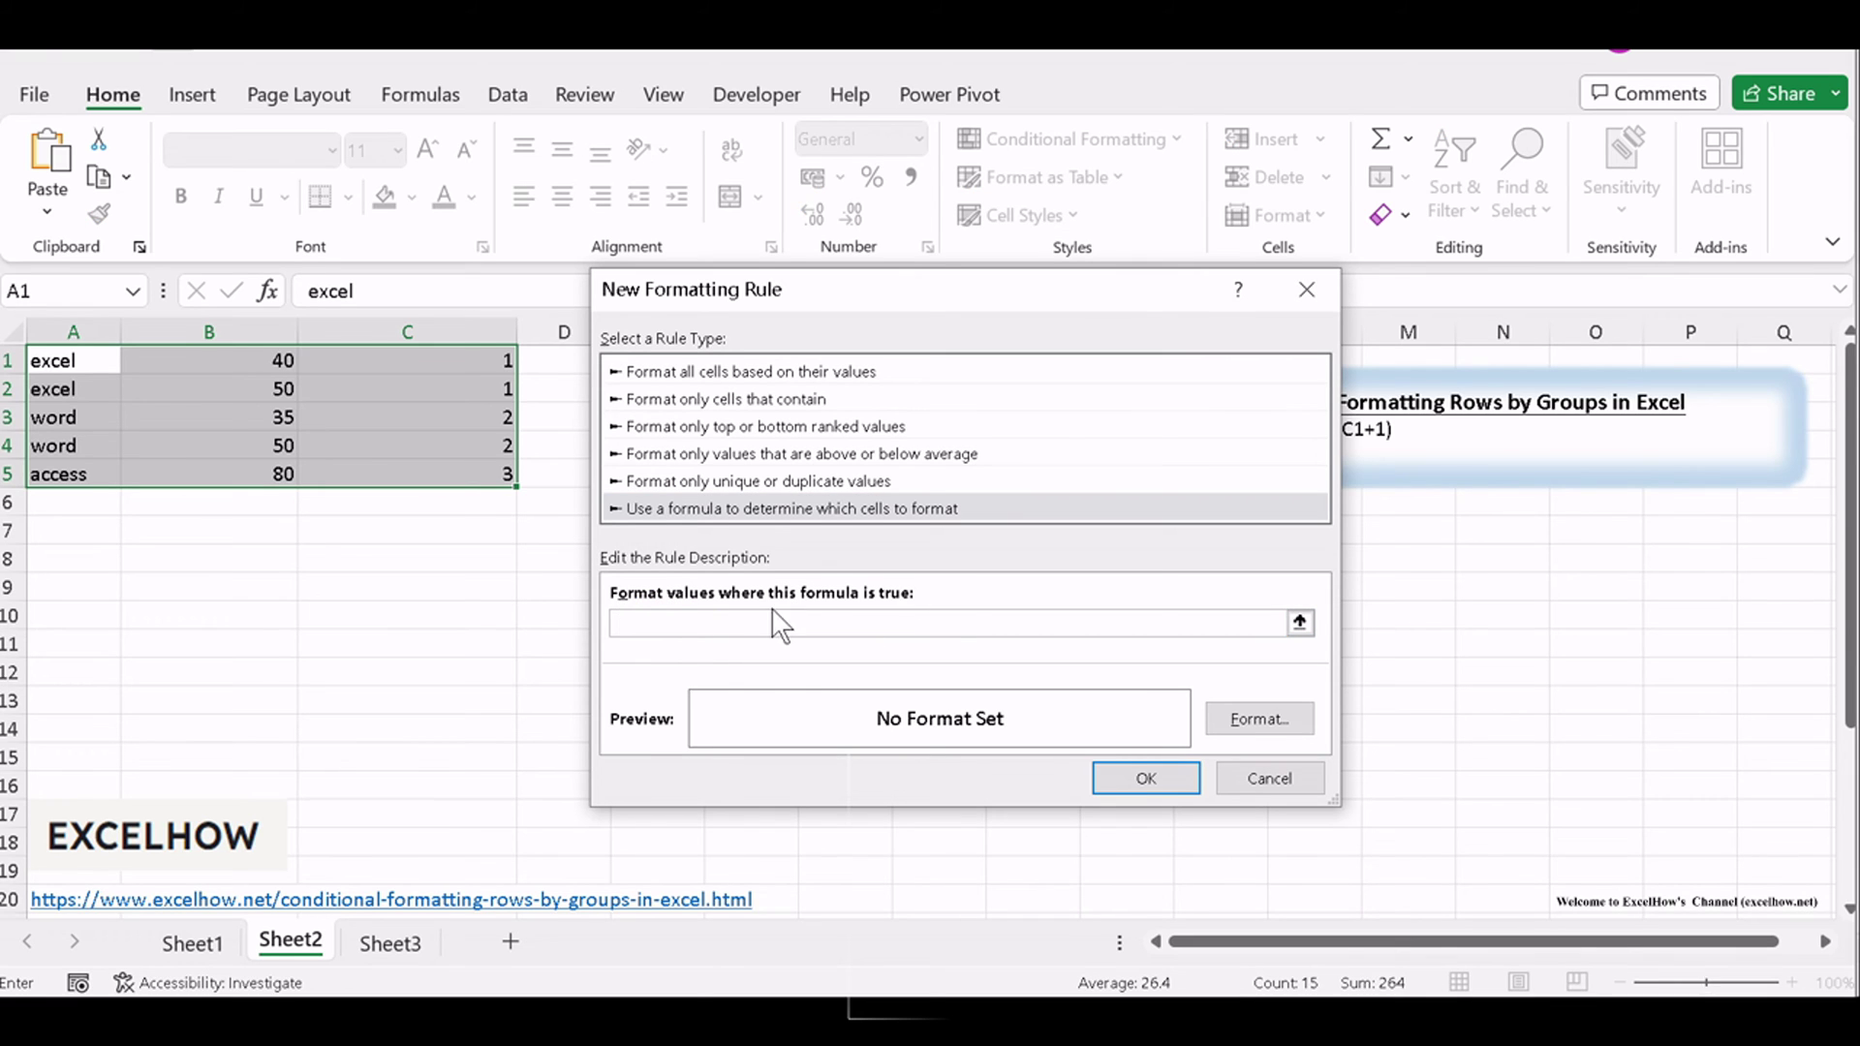
type("=ISODD($C1)")
left_click(622, 624)
left_click(780, 626)
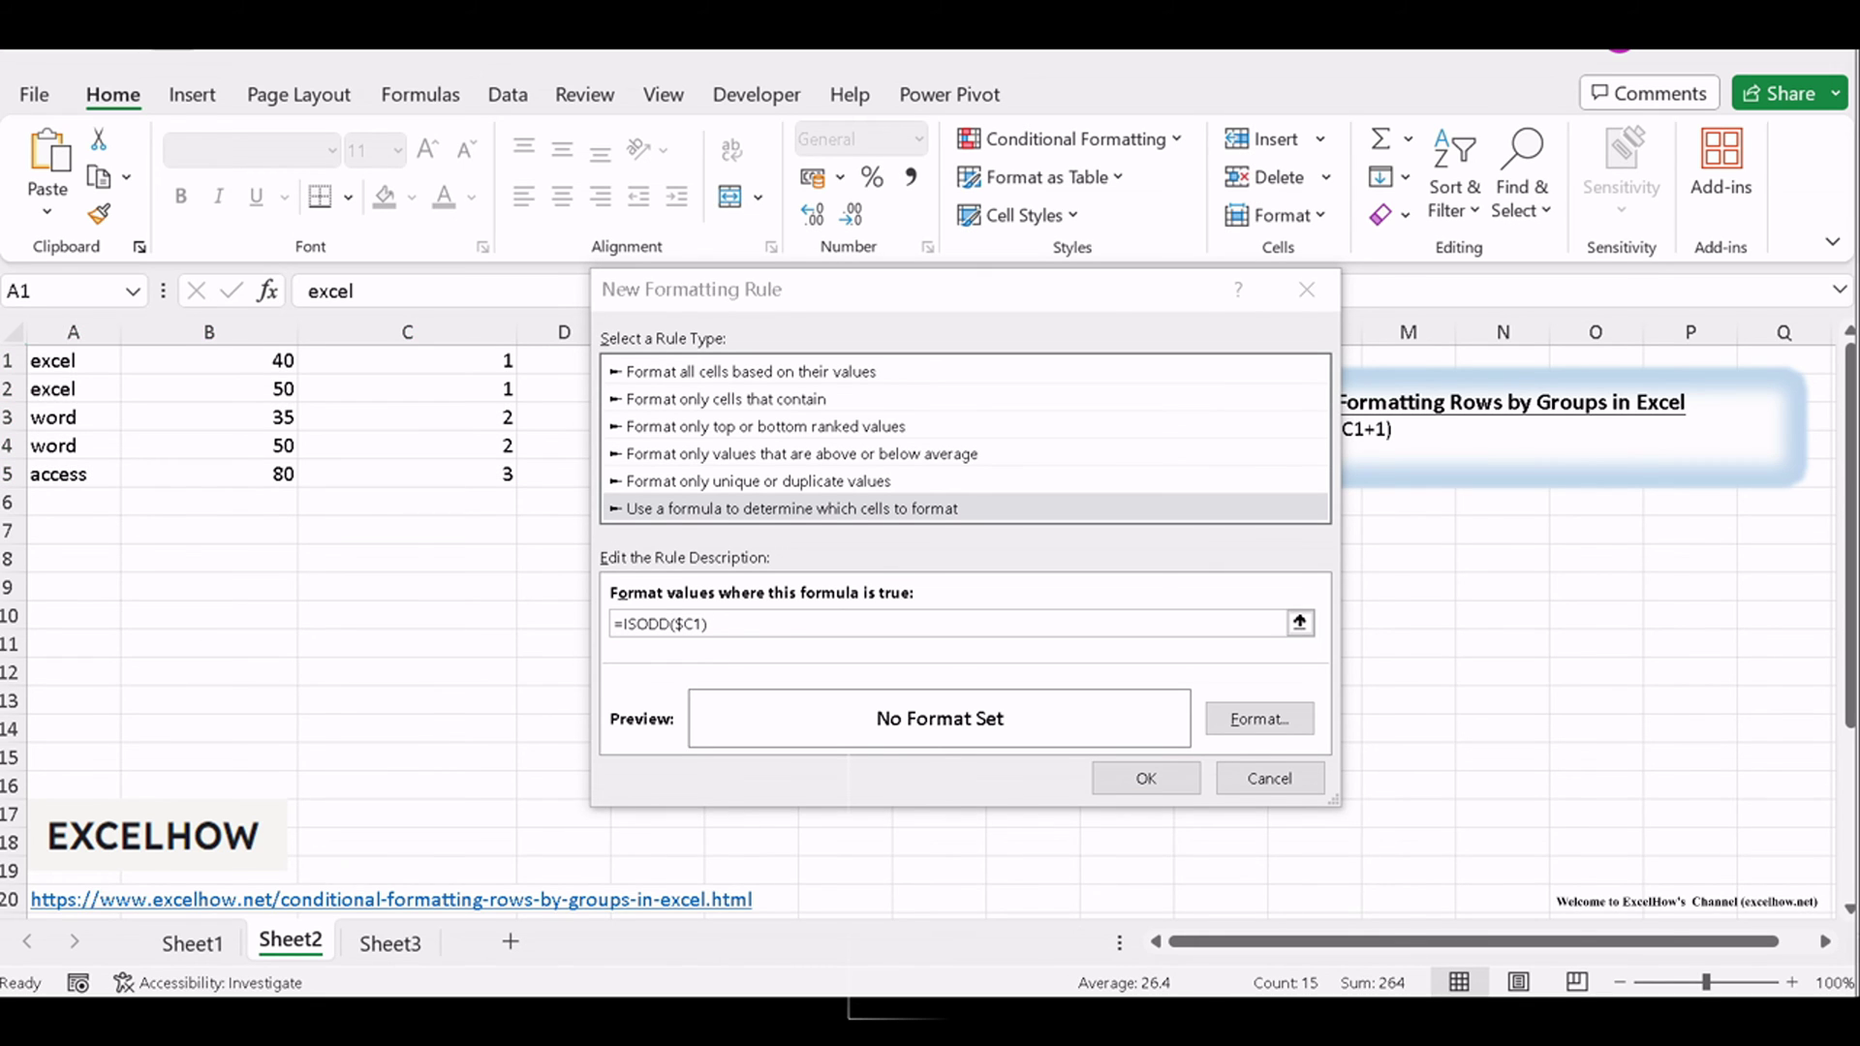
left_click(946, 292)
- Choose a light green fill swatch as the rule's format
left_click(1257, 719)
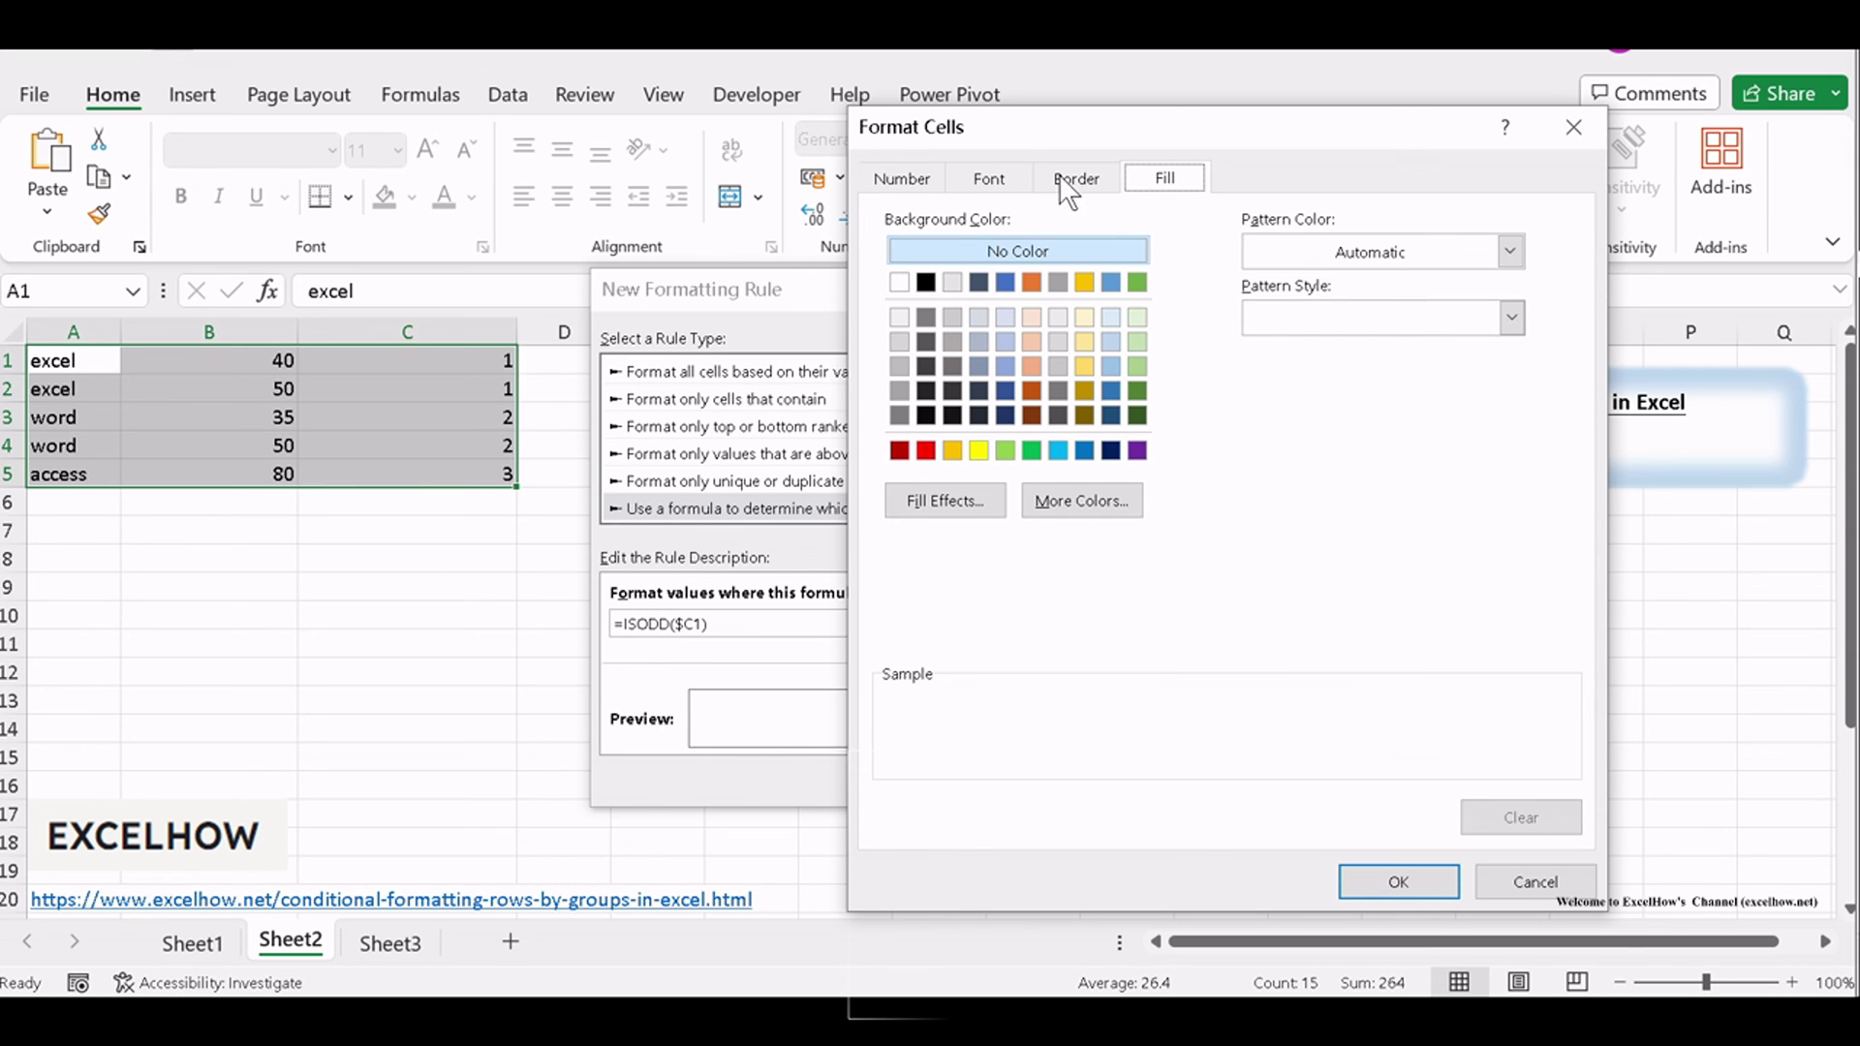
left_click(1006, 451)
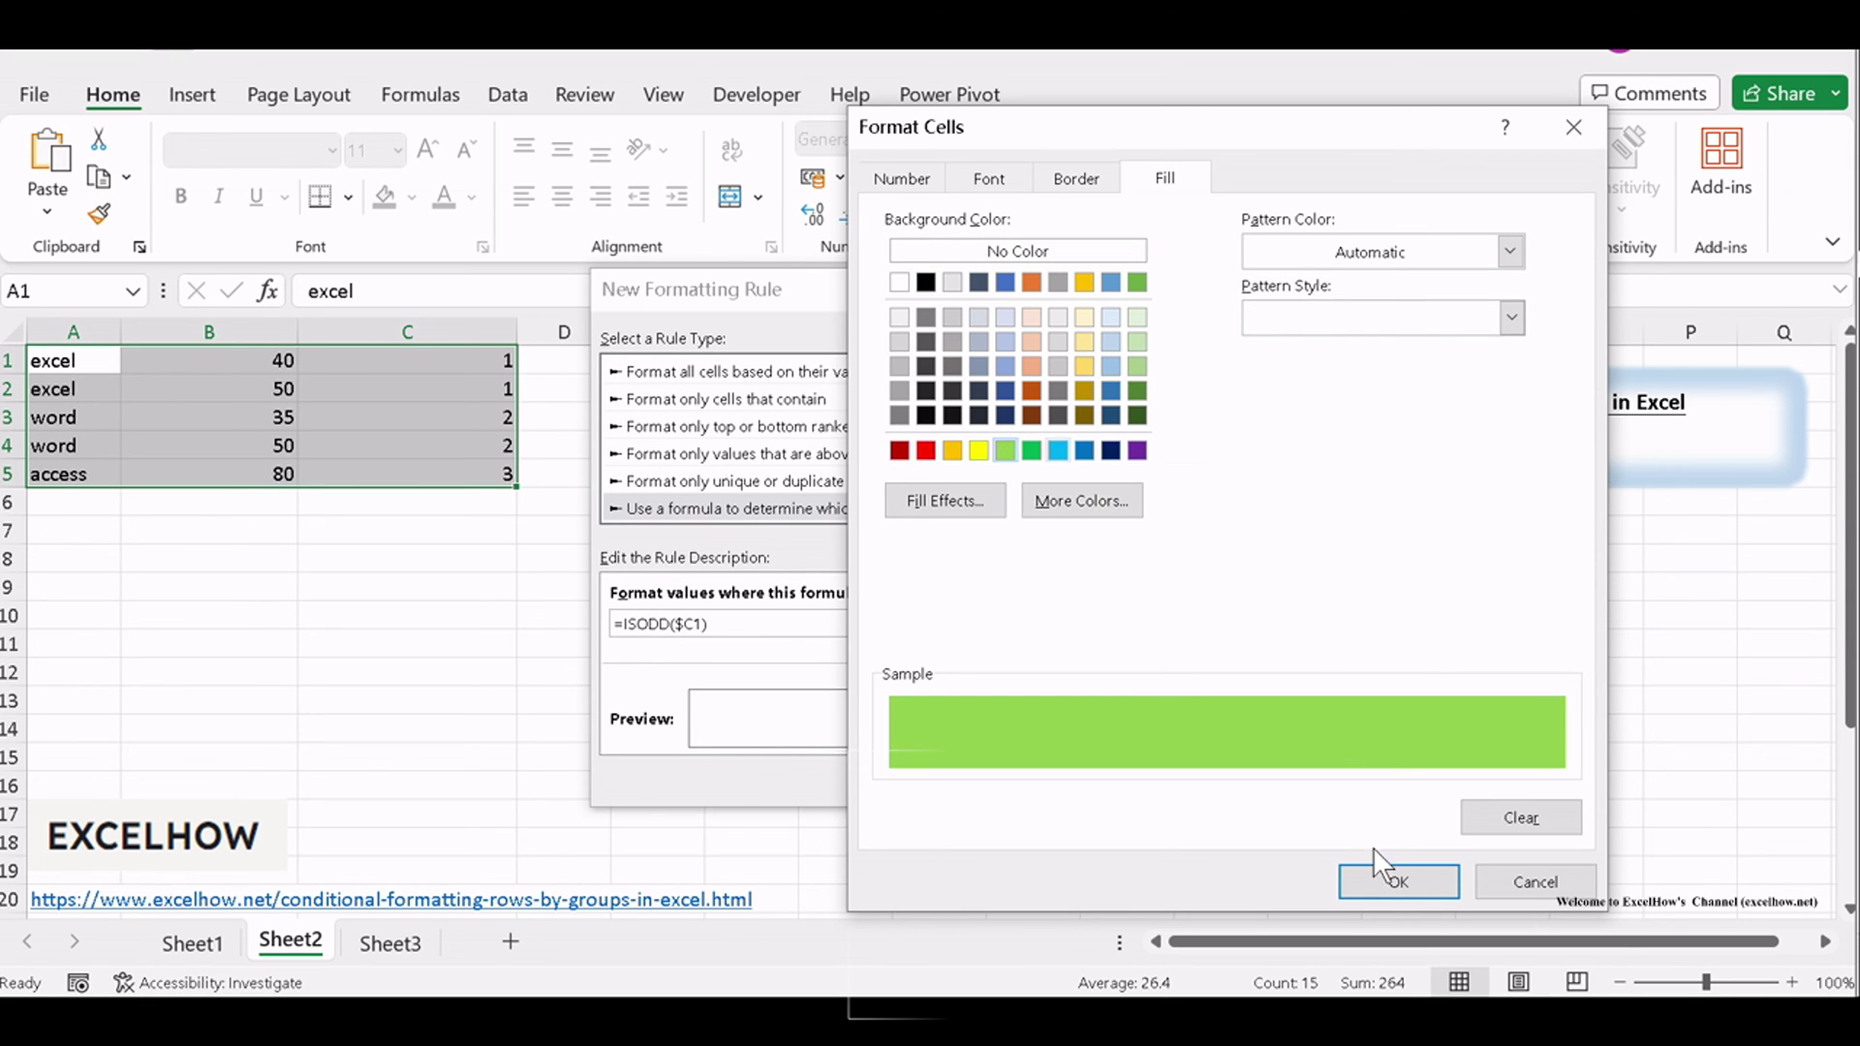
left_click(1398, 881)
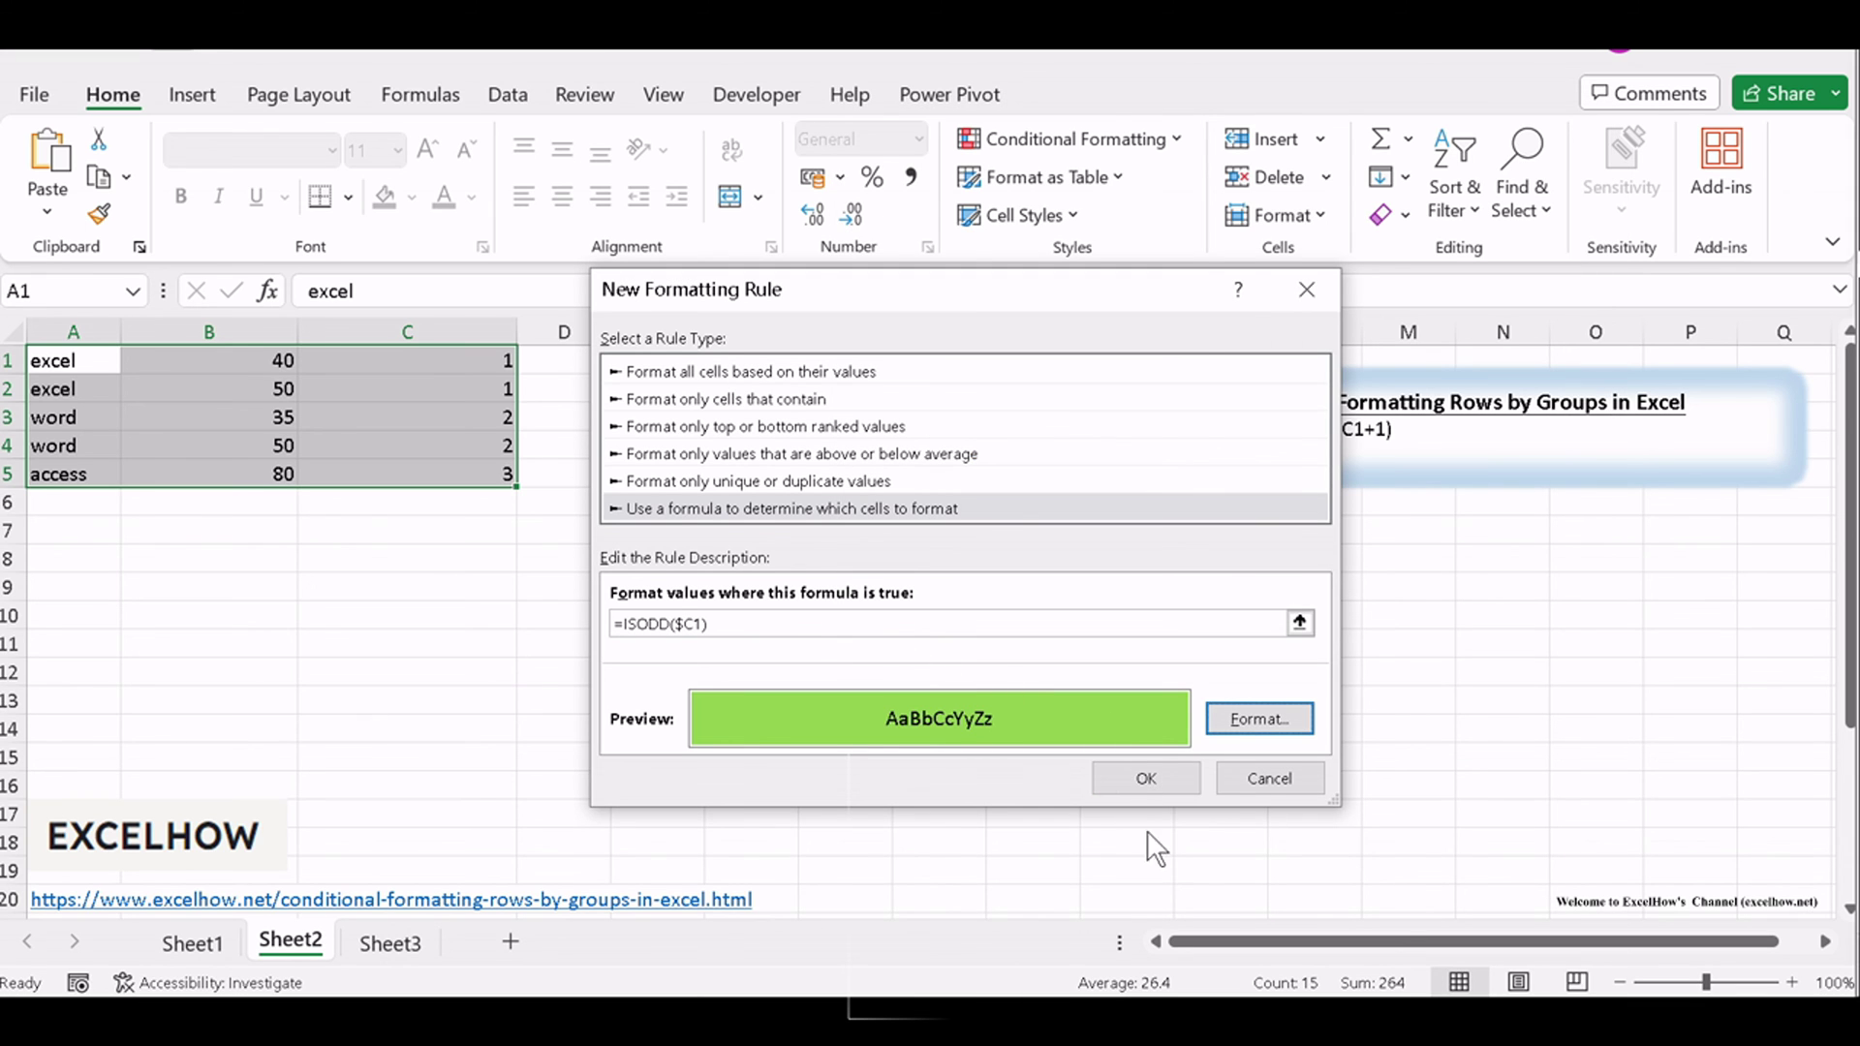
- Confirm the ISODD rule and deselect to show green rows 1, 2 and 5
left_click(1129, 790)
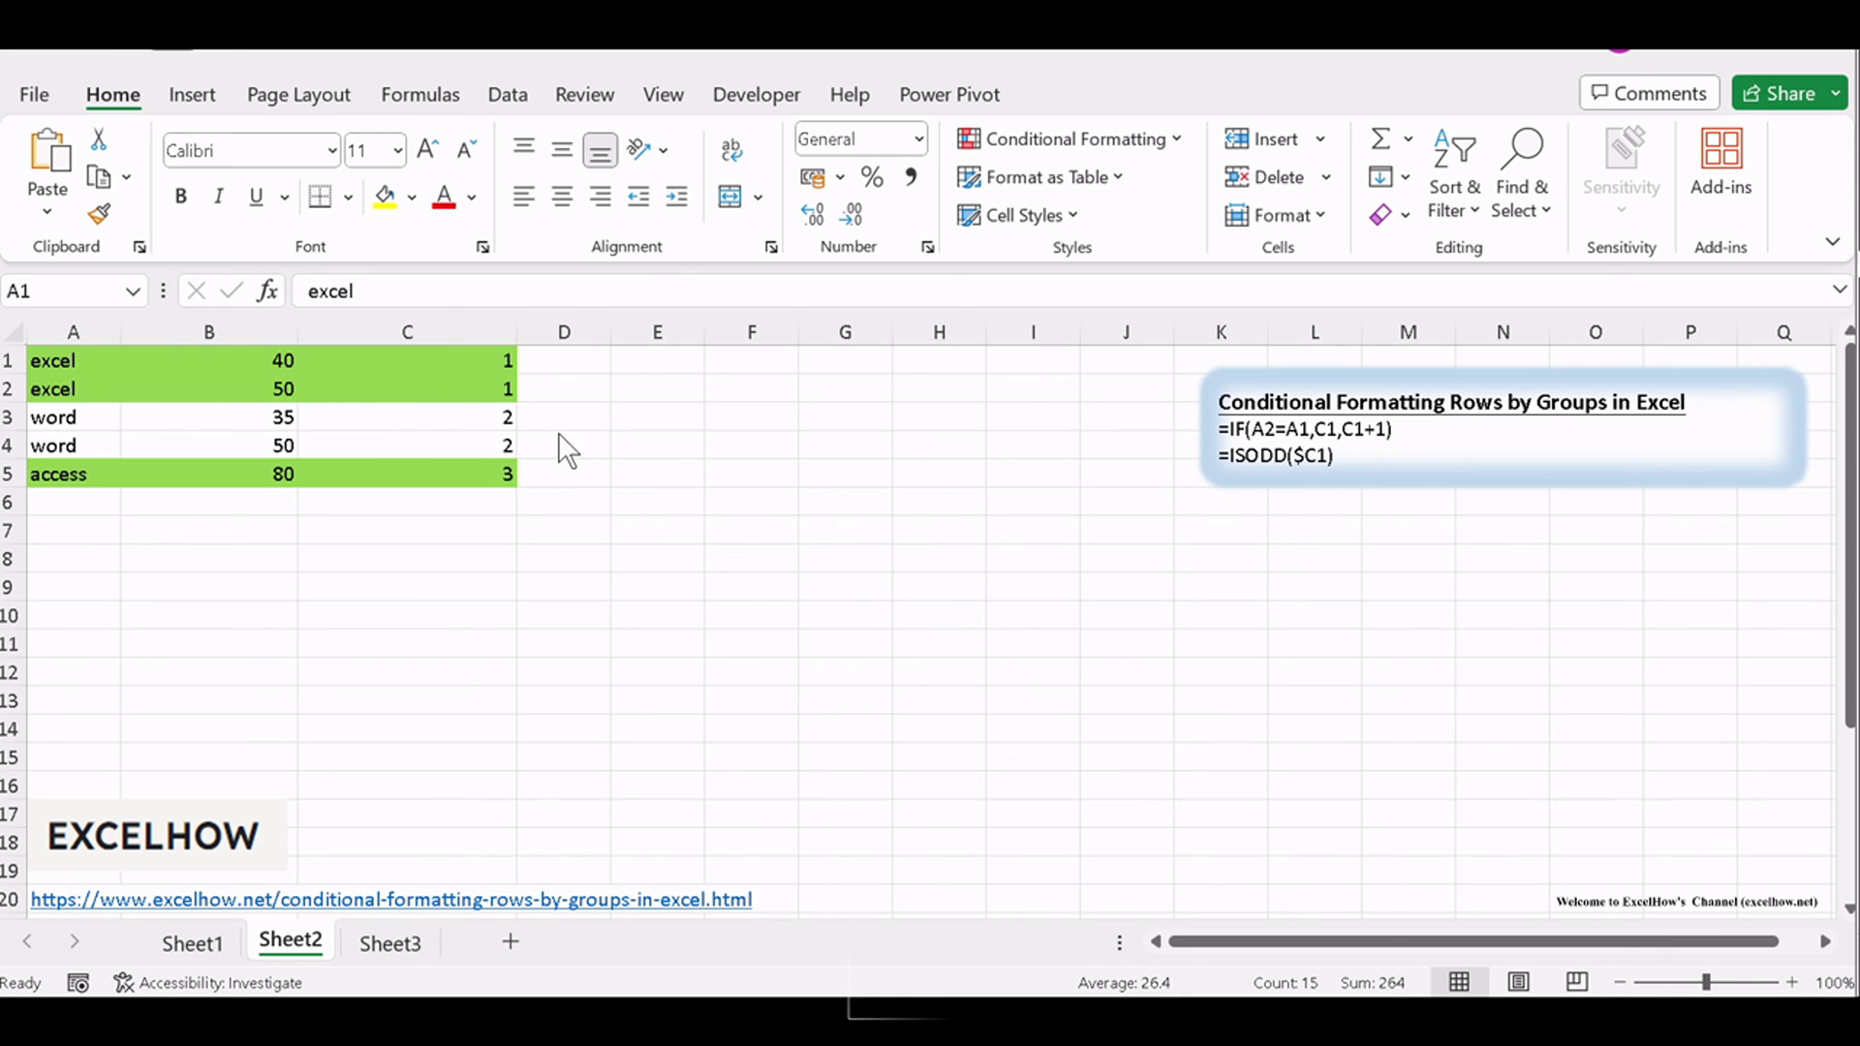
left_click(1073, 563)
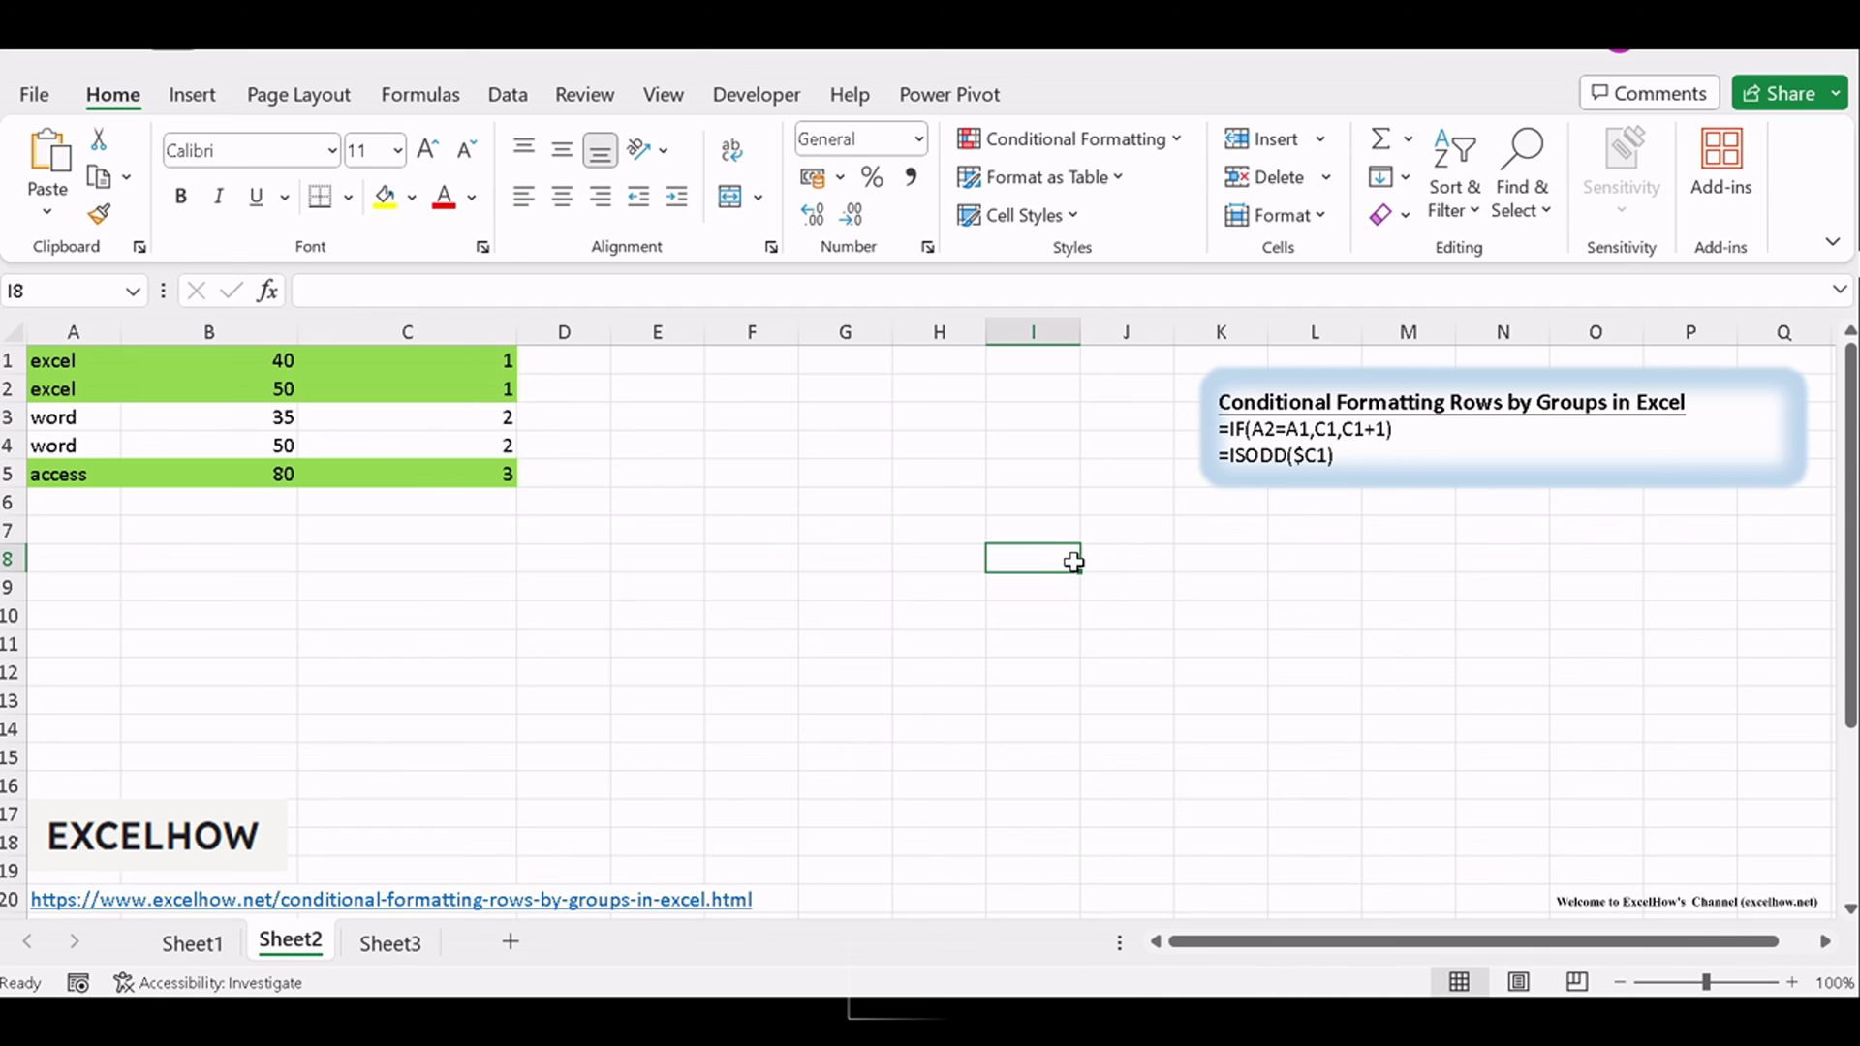